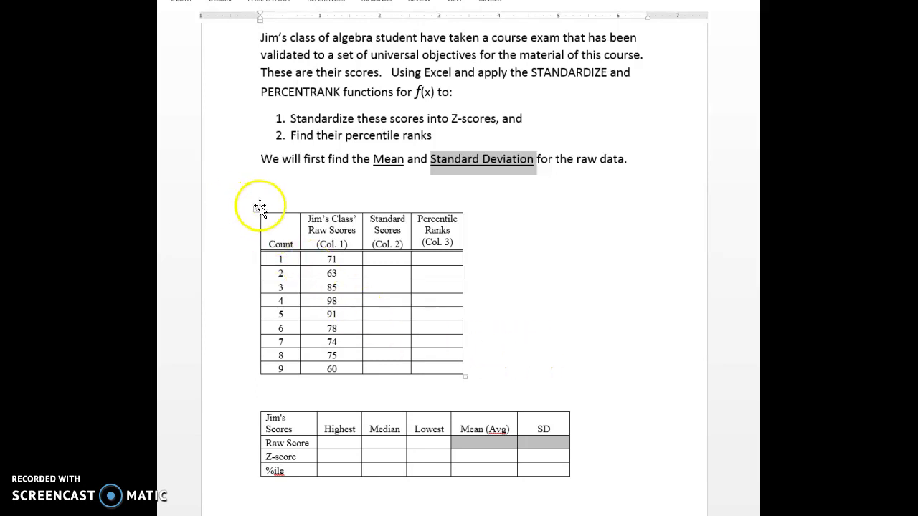
Step: Copy both the raw-score table and the summary table below it from the document
{"action": "left_click", "coordinate": [257, 210]}
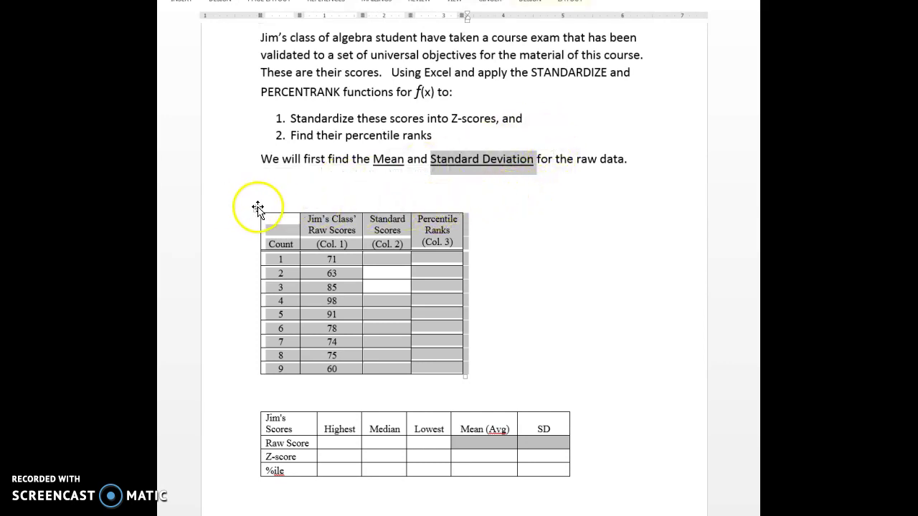
{"action": "left_click", "coordinate": [280, 195]}
{"action": "left_click_drag", "start_coordinate": [268, 218], "coordinate": [551, 469]}
{"action": "right_click", "coordinate": [412, 307]}
{"action": "left_click", "coordinate": [440, 327]}
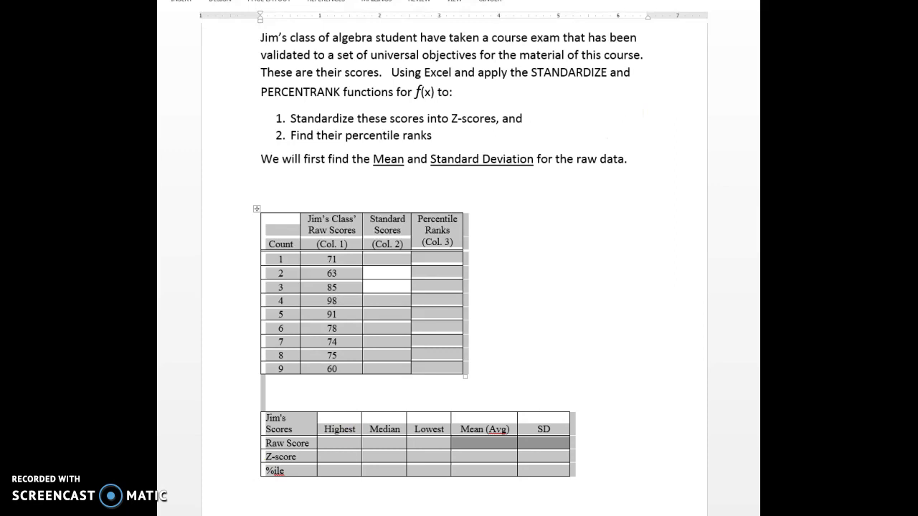
Step: Switch to the blank Excel worksheet and paste the copied tables at A1 with their source formatting
{"action": "key", "text": "alt+Tab"}
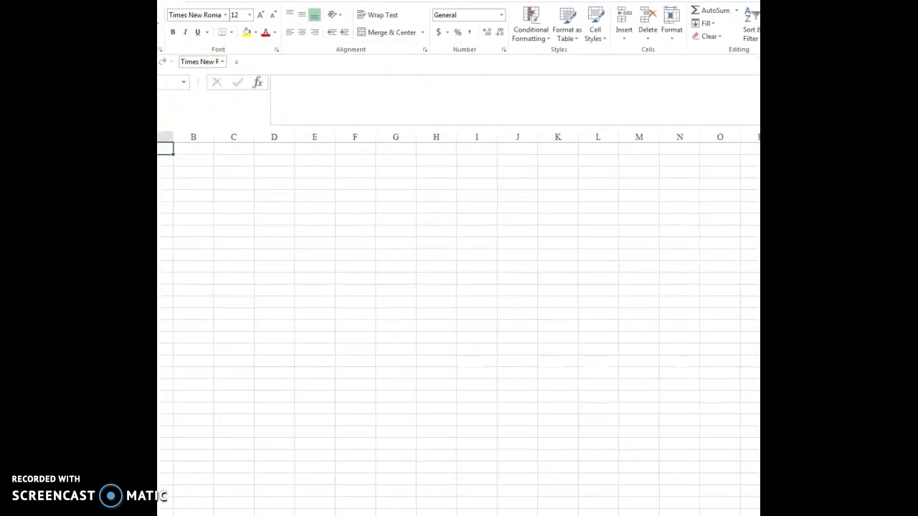
{"action": "left_click", "coordinate": [194, 132]}
{"action": "left_click", "coordinate": [185, 149]}
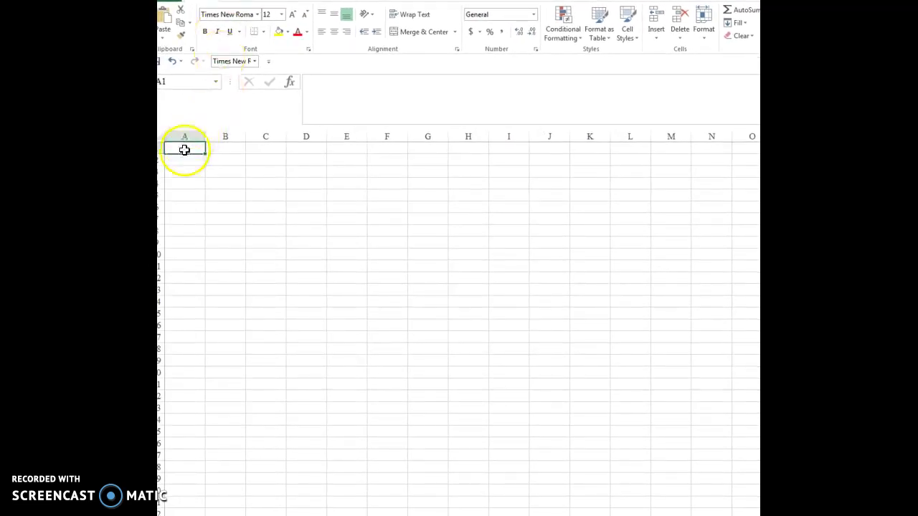
{"action": "right_click", "coordinate": [185, 149]}
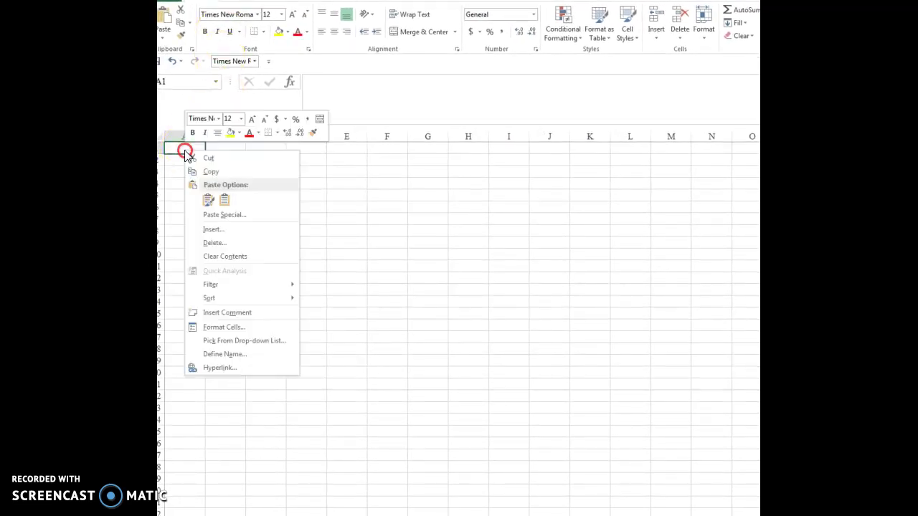
{"action": "left_click", "coordinate": [208, 206]}
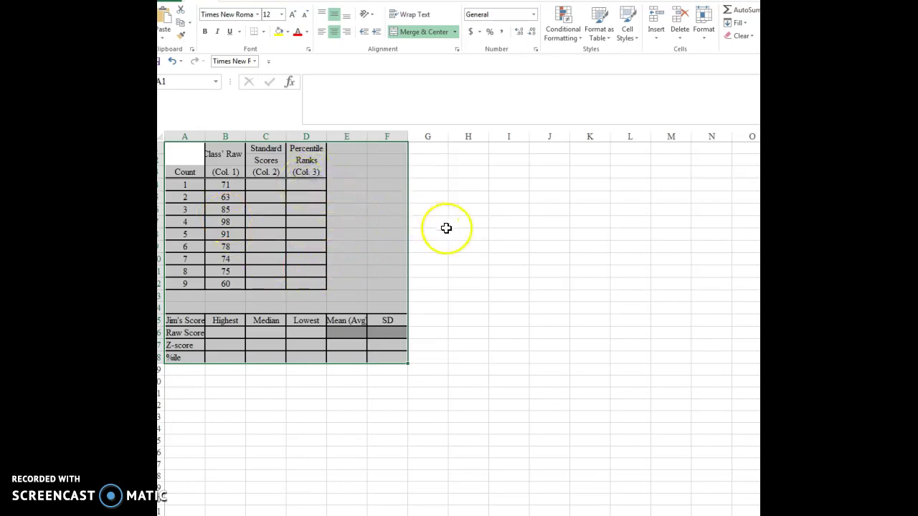
Step: Widen column B so the full Raw Scores heading fits
{"action": "left_click", "coordinate": [469, 233]}
{"action": "left_click_drag", "start_coordinate": [245, 136], "coordinate": [290, 137]}
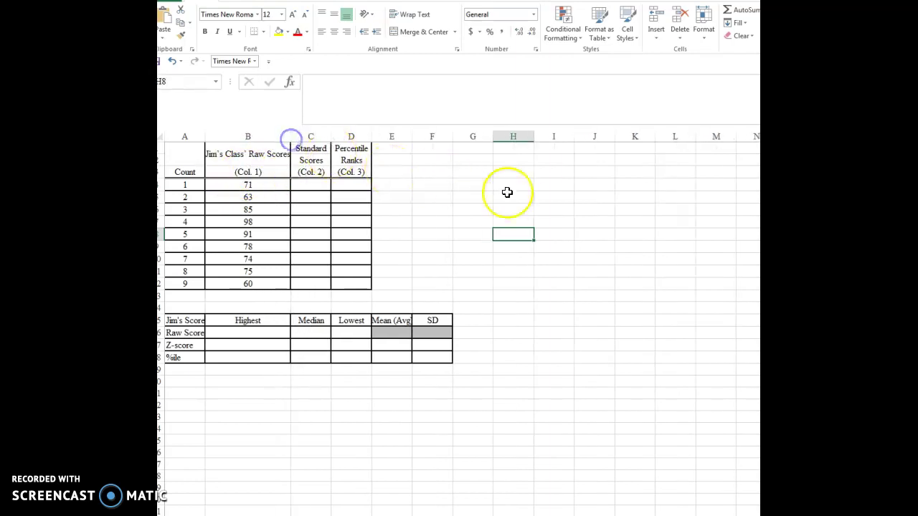
{"action": "left_click", "coordinate": [542, 213]}
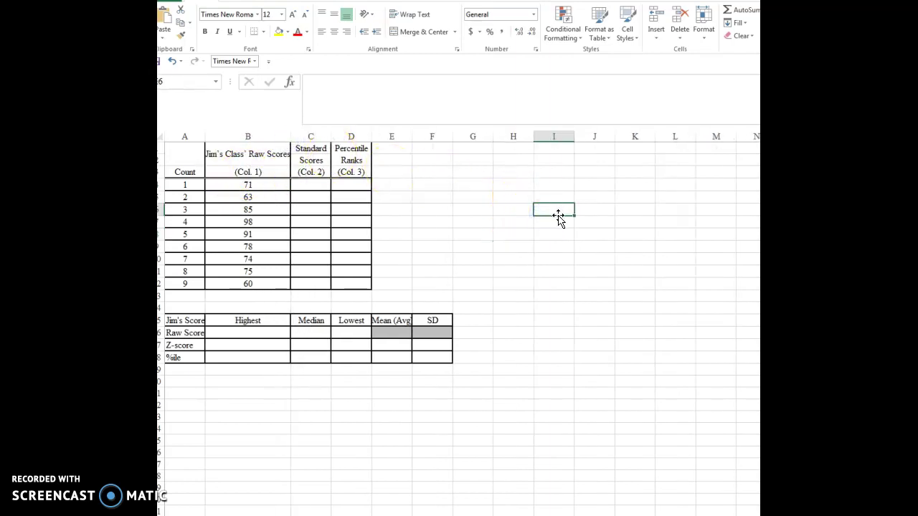
Step: Search the functions for Average and insert AVERAGE into E16, the Mean cell of the Raw Score row
{"action": "left_click", "coordinate": [392, 331]}
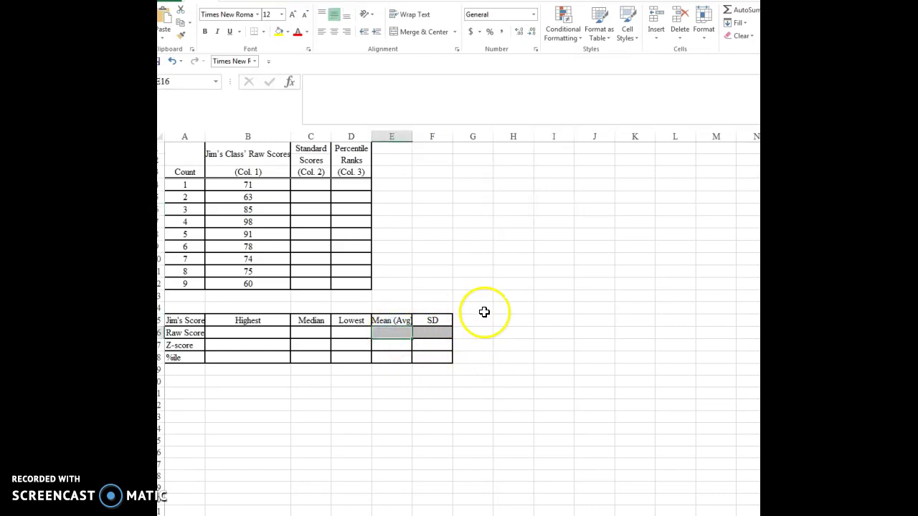
{"action": "left_click", "coordinate": [289, 82]}
{"action": "left_click", "coordinate": [404, 308]}
{"action": "left_click_drag", "start_coordinate": [375, 341], "coordinate": [337, 338]}
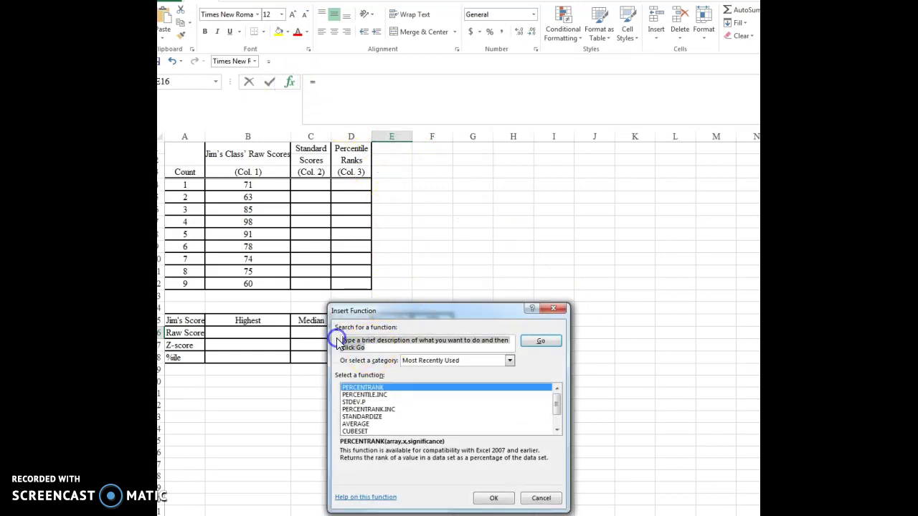
{"action": "type", "text": "age"}
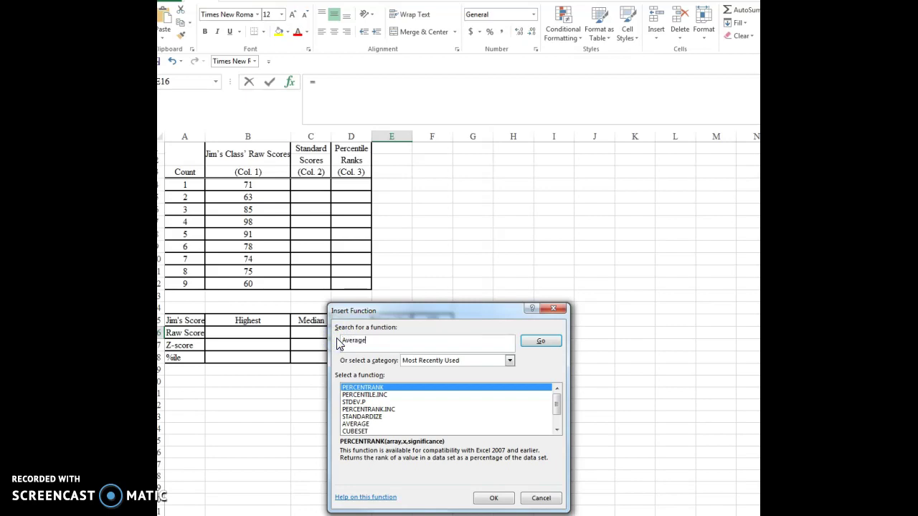
{"action": "key", "text": "Return"}
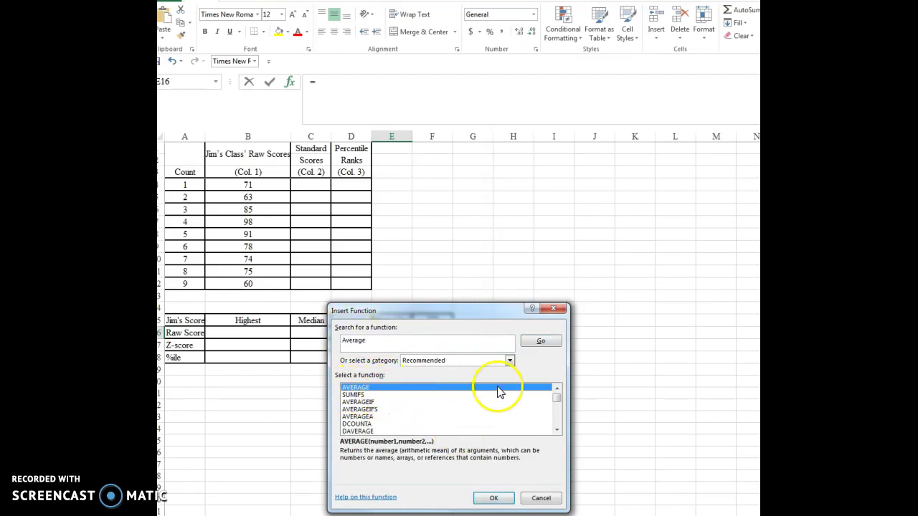
{"action": "left_click", "coordinate": [504, 498]}
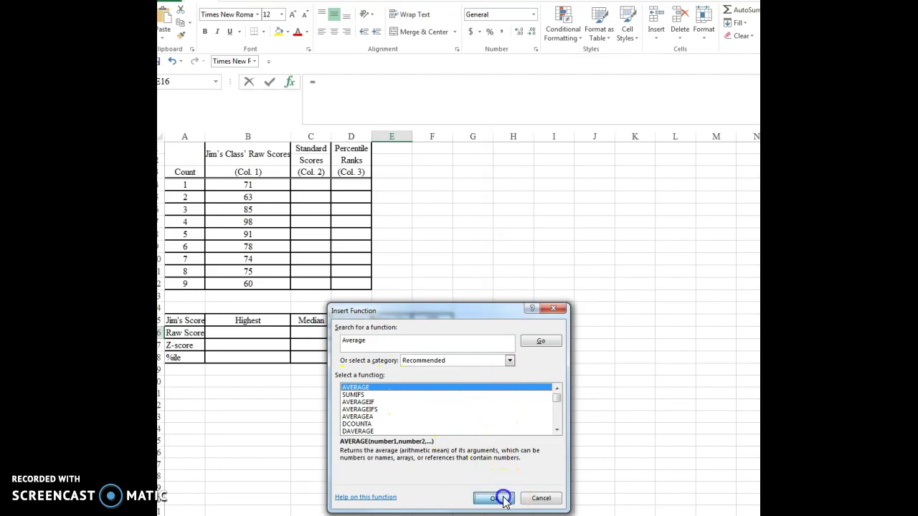
Step: Average the raw scores in B4:B12 and display the mean with one decimal place
{"action": "left_click_drag", "start_coordinate": [484, 318], "coordinate": [702, 249]}
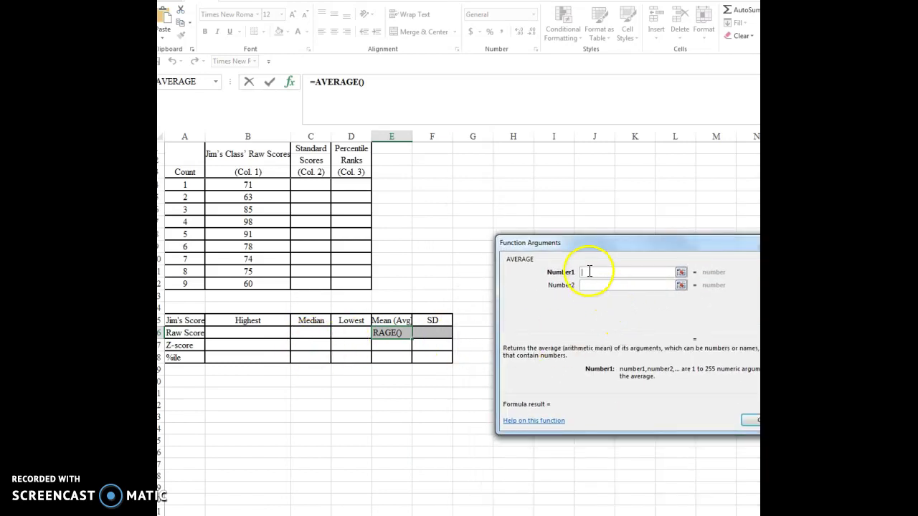
{"action": "left_click_drag", "start_coordinate": [264, 184], "coordinate": [263, 282]}
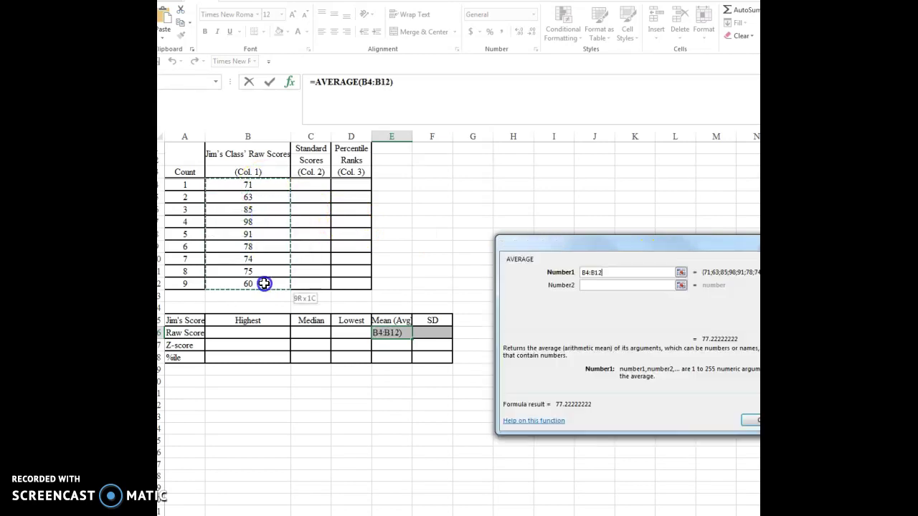
{"action": "left_click", "coordinate": [752, 422]}
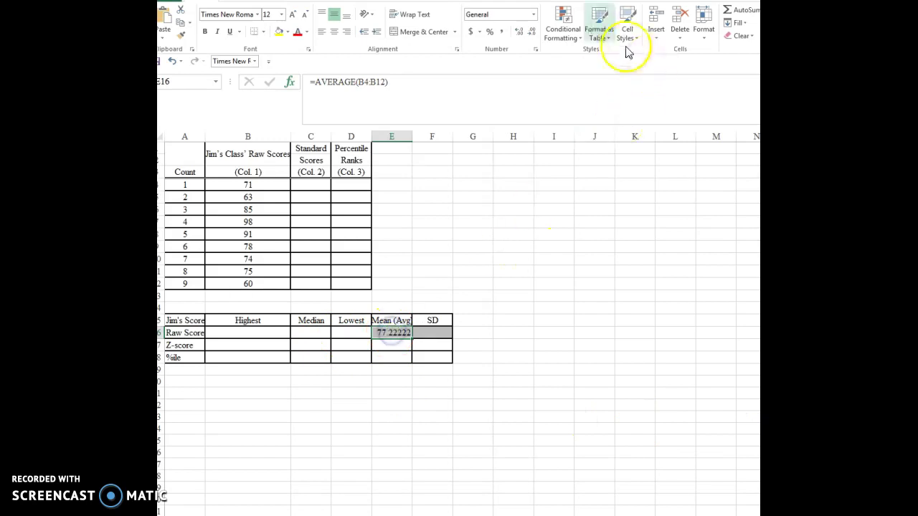
{"action": "left_click", "coordinate": [532, 32]}
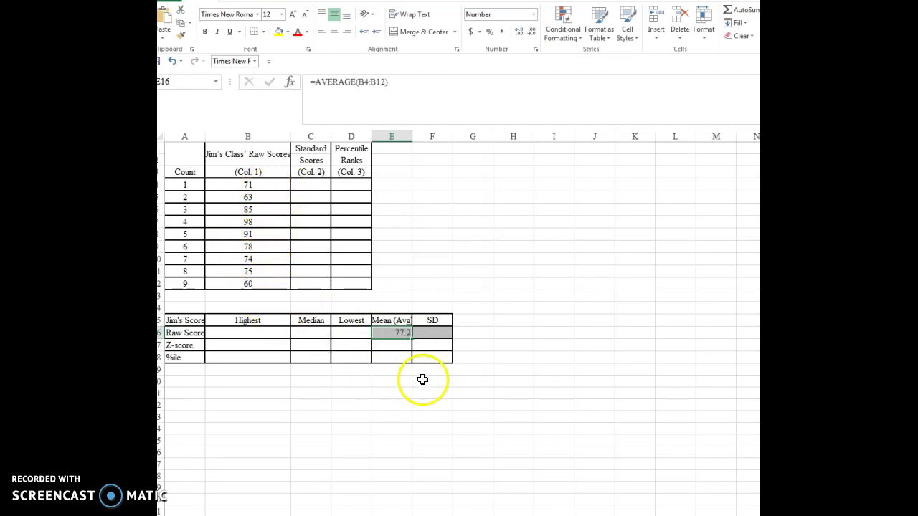
Step: Search the functions for Standard Deviation and insert STDEVP into F16, the SD cell of the Raw Score row
{"action": "left_click", "coordinate": [433, 333]}
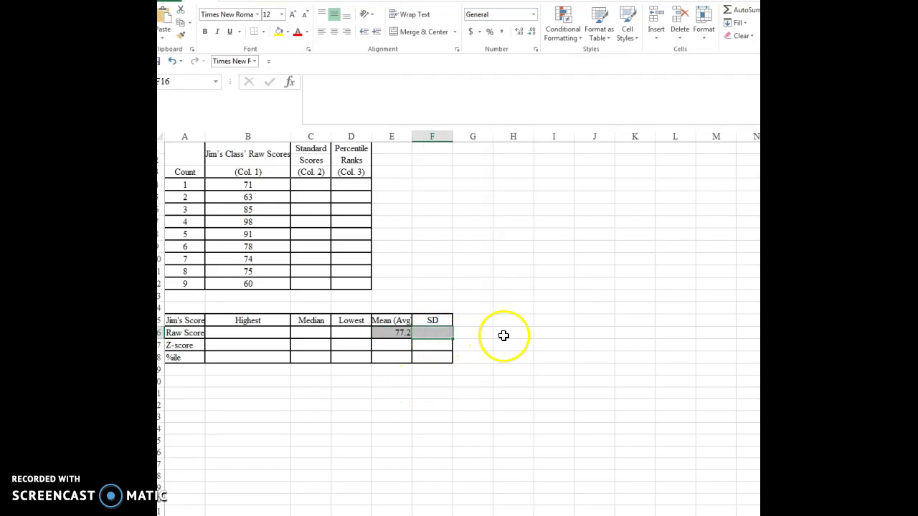
{"action": "left_click", "coordinate": [291, 82]}
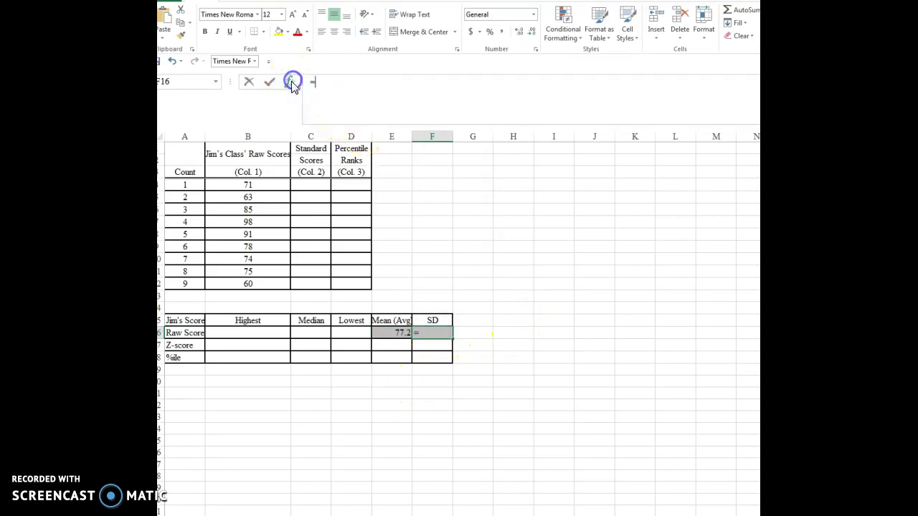
{"action": "left_click", "coordinate": [559, 264]}
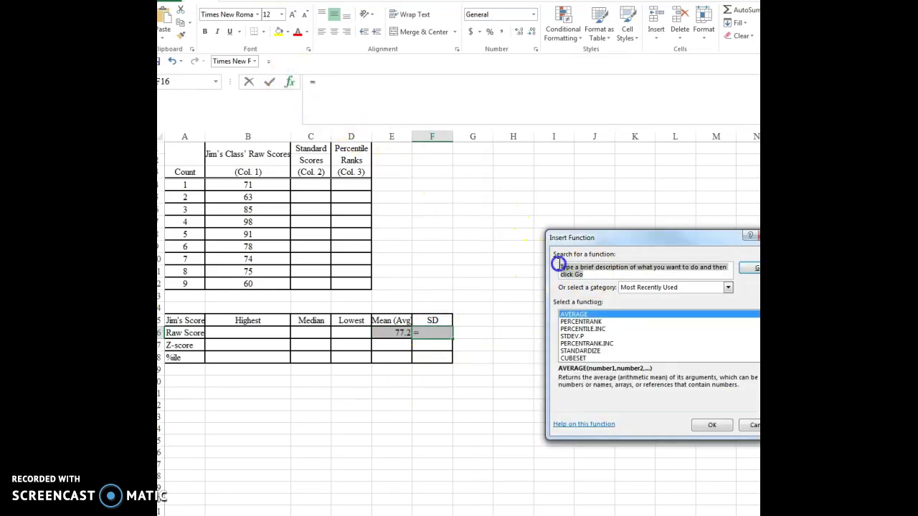
{"action": "key", "text": "BackSpace"}
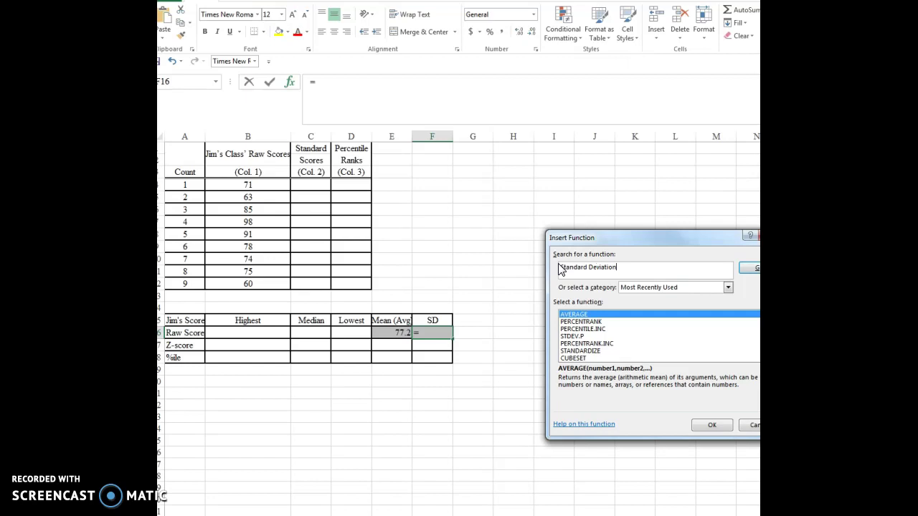
{"action": "left_click", "coordinate": [757, 277]}
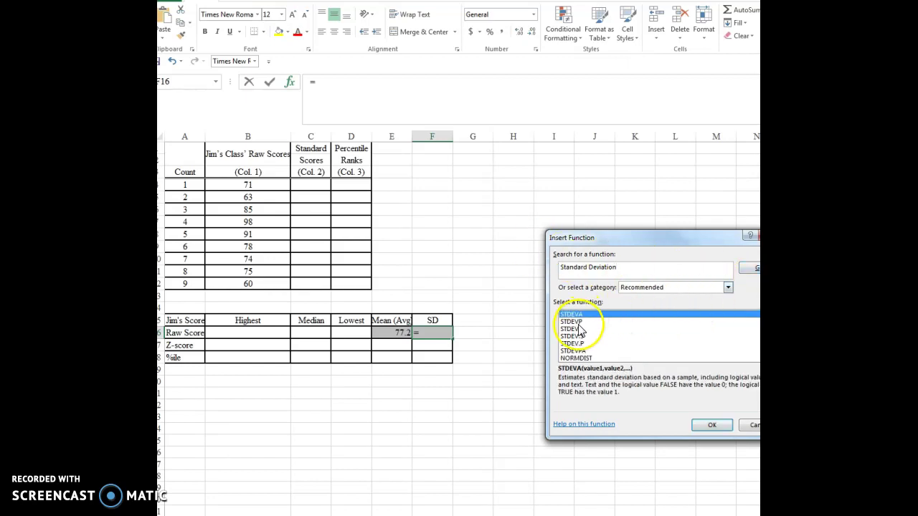
{"action": "left_click", "coordinate": [573, 322]}
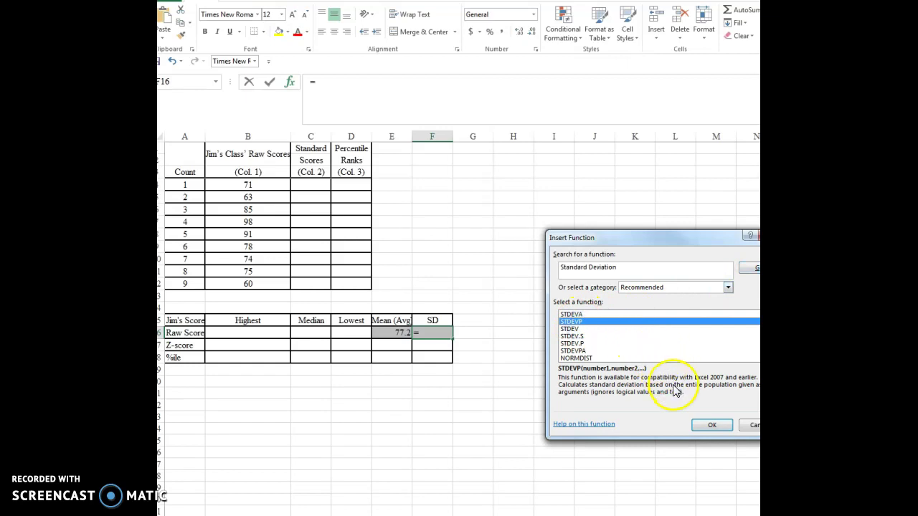
{"action": "left_click", "coordinate": [717, 425]}
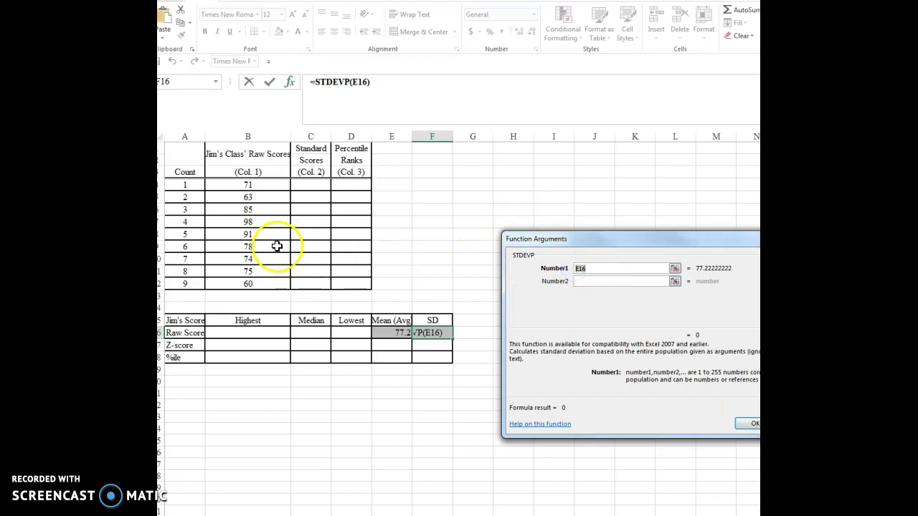
Step: Apply STDEVP to the raw scores in B4:B12 and display the standard deviation with two decimal places
{"action": "left_click_drag", "start_coordinate": [255, 185], "coordinate": [266, 285]}
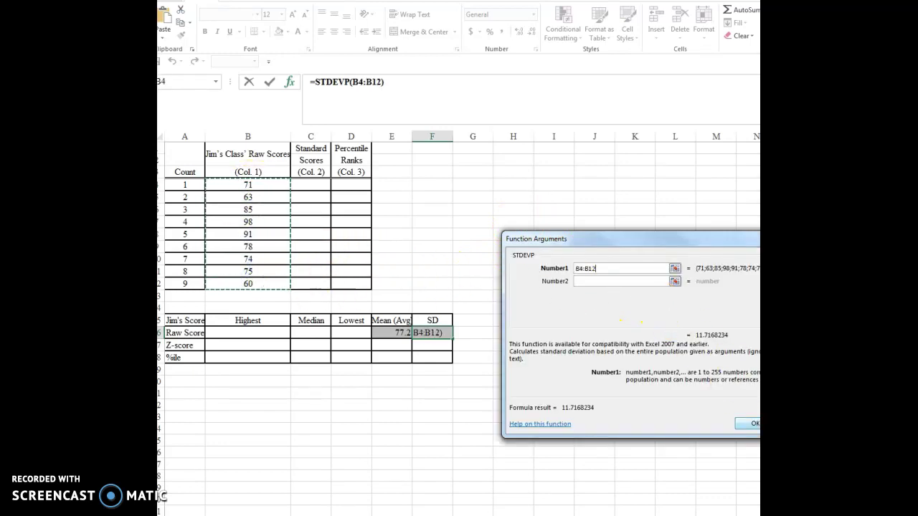
{"action": "left_click", "coordinate": [747, 424]}
{"action": "left_click", "coordinate": [432, 333]}
{"action": "left_click", "coordinate": [531, 34]}
{"action": "left_click", "coordinate": [532, 34]}
{"action": "left_click", "coordinate": [531, 34]}
{"action": "left_click", "coordinate": [574, 214]}
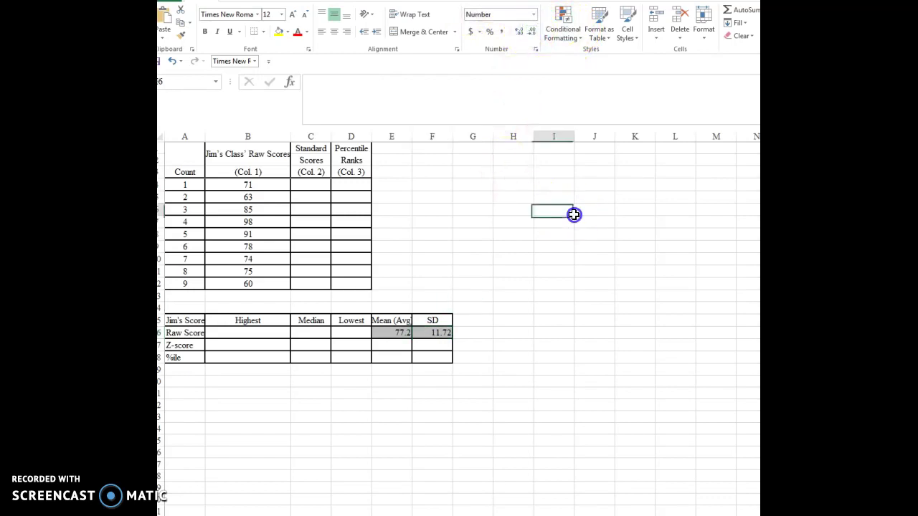
Step: Search the functions for Standardize and insert STANDARDIZE into C4, the first Standard Scores cell
{"action": "left_click", "coordinate": [313, 186]}
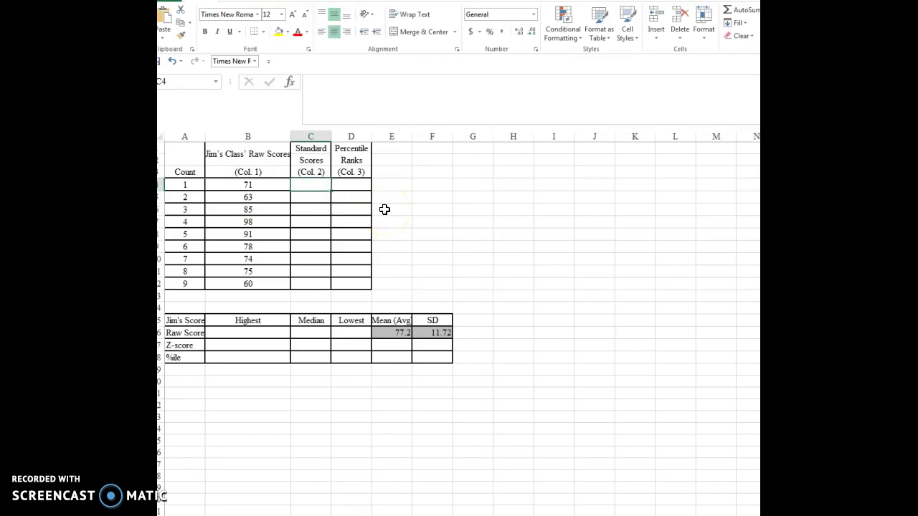
{"action": "left_click", "coordinate": [292, 83]}
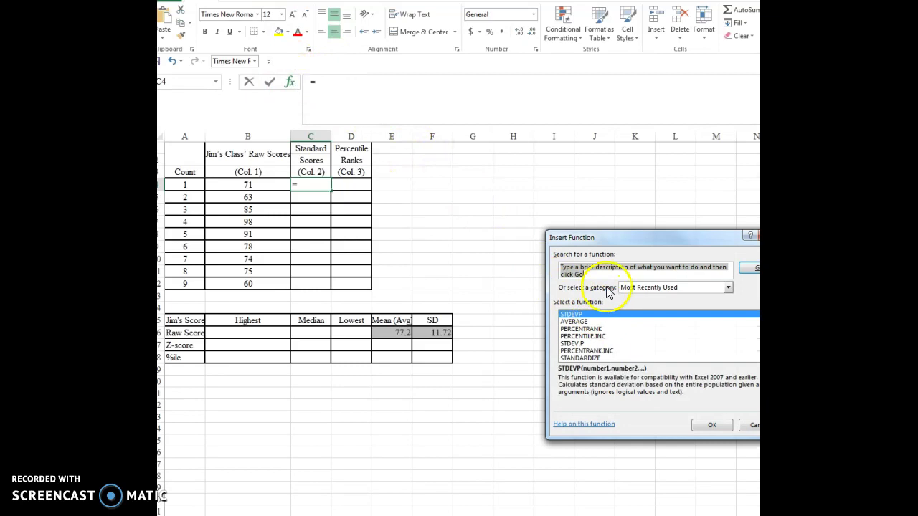
{"action": "left_click_drag", "start_coordinate": [601, 273], "coordinate": [540, 266]}
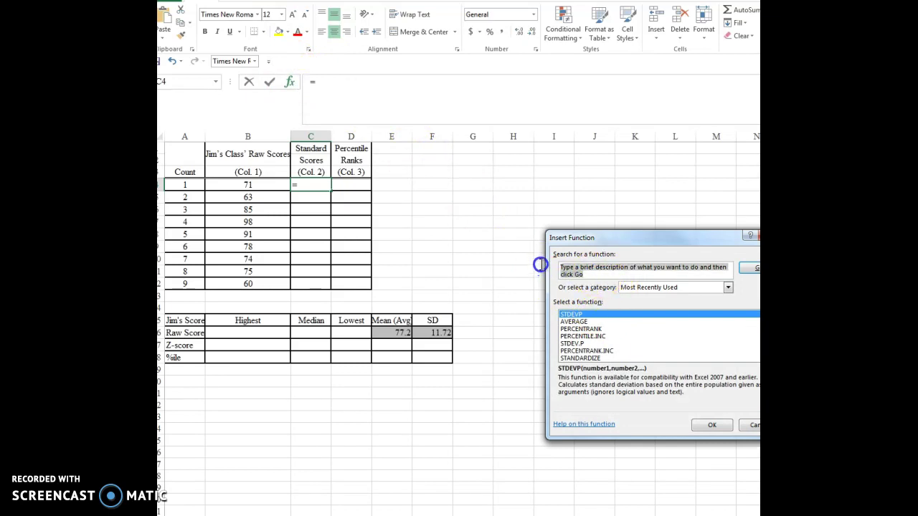
{"action": "type", "text": "Sta"}
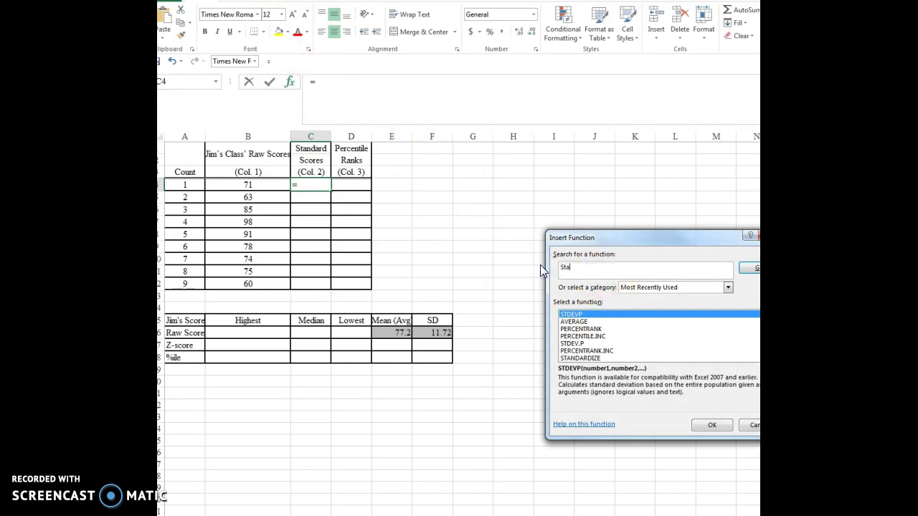
{"action": "type", "text": "ndardize"}
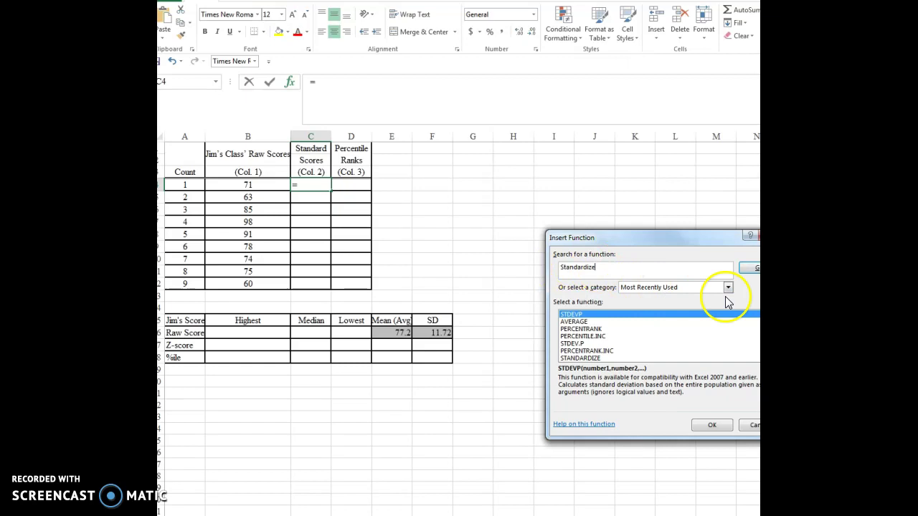
{"action": "left_click", "coordinate": [756, 268]}
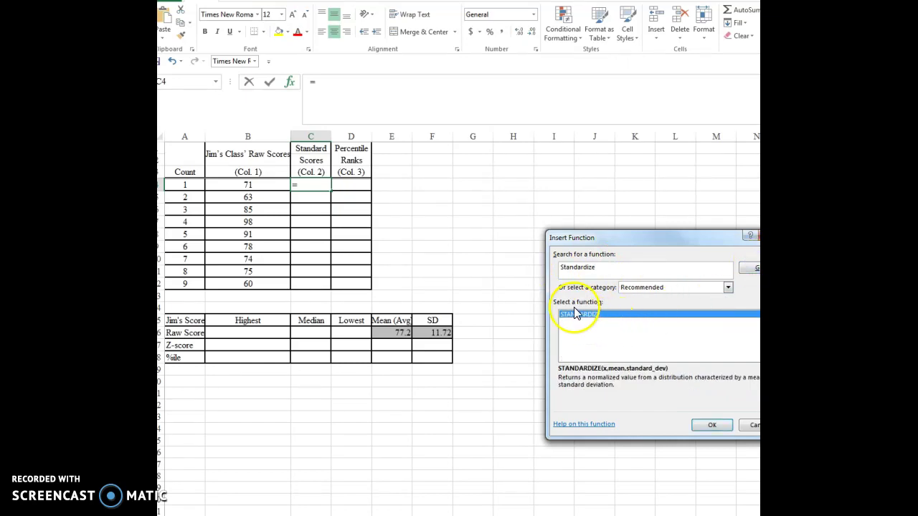
{"action": "left_click", "coordinate": [711, 426]}
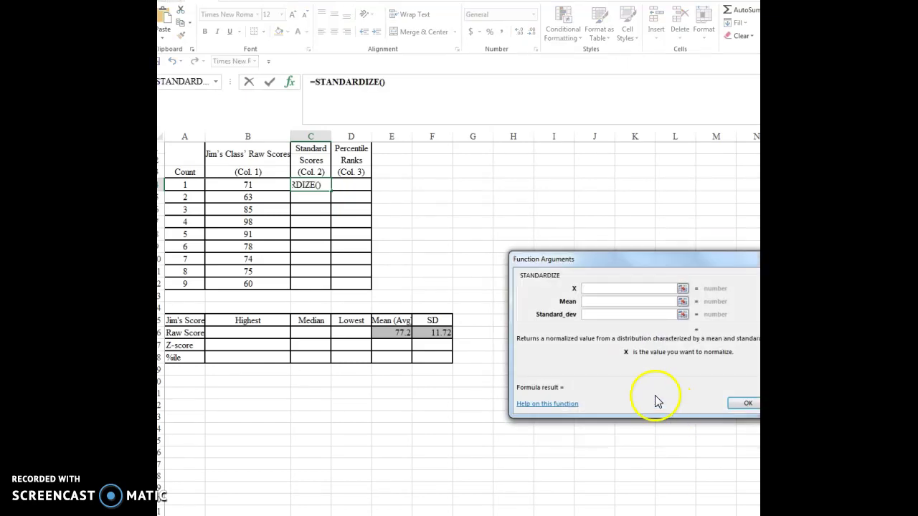
Step: Standardize the first raw score in C4, using B4 as X, E16 as the mean and F16 as the standard deviation
{"action": "left_click_drag", "start_coordinate": [615, 259], "coordinate": [566, 167]}
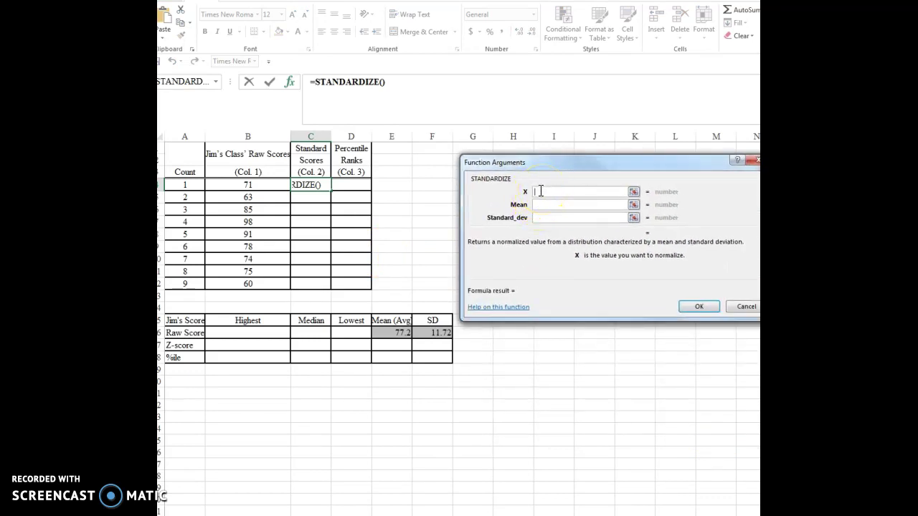
{"action": "left_click", "coordinate": [252, 184]}
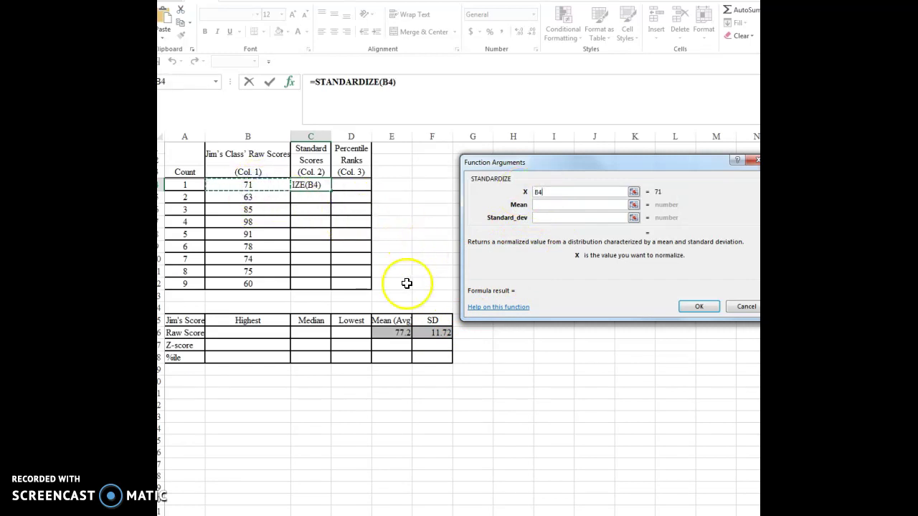
{"action": "left_click", "coordinate": [541, 204]}
{"action": "left_click", "coordinate": [391, 333]}
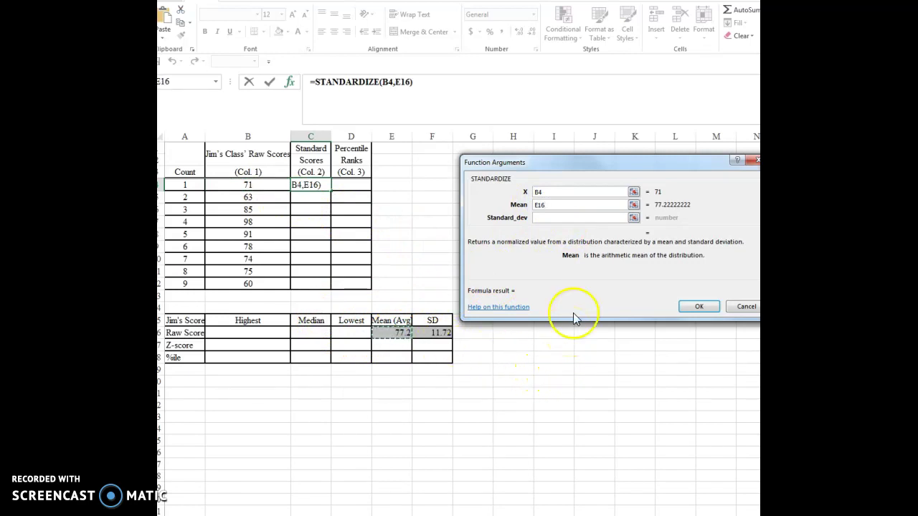
{"action": "left_click", "coordinate": [539, 217]}
{"action": "left_click", "coordinate": [429, 332]}
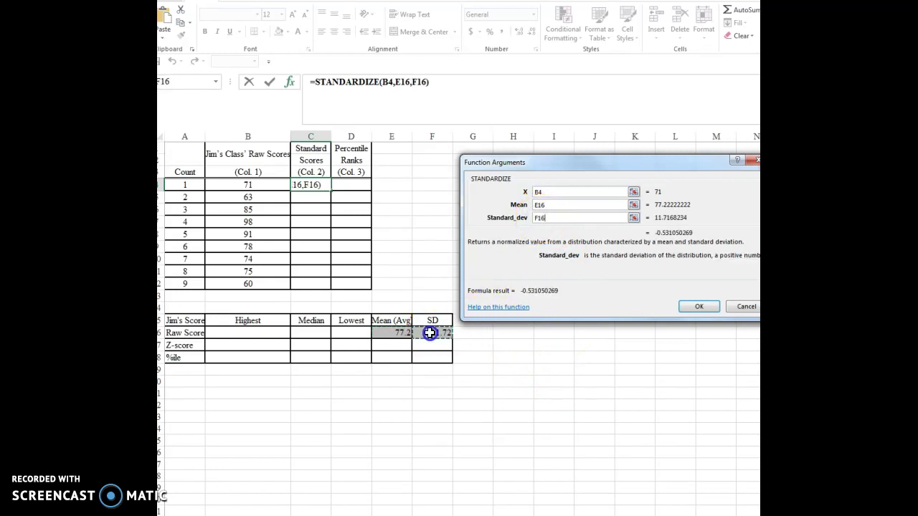
{"action": "left_click", "coordinate": [687, 308]}
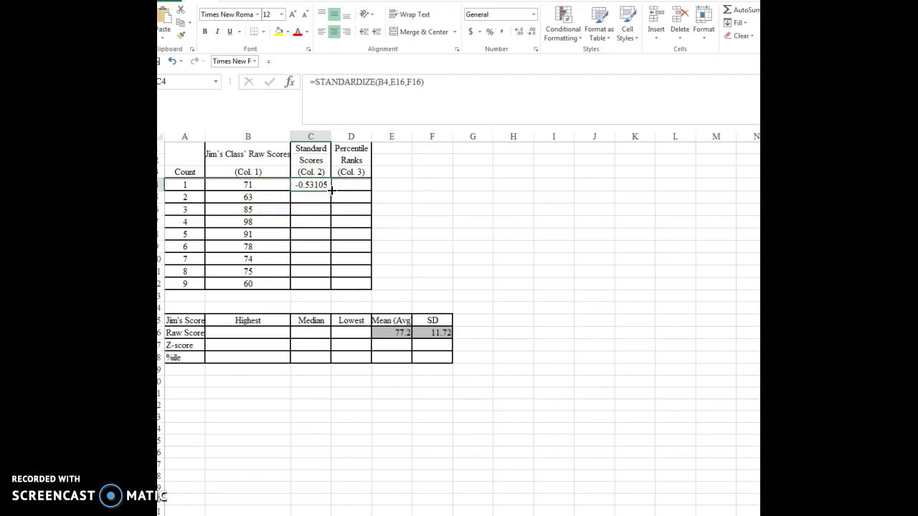
Step: Try filling C4's formula down to C5, and make the mean and SD references in C4 absolute as $E$16 and $F$16
{"action": "left_click_drag", "start_coordinate": [332, 202], "coordinate": [337, 206]}
{"action": "left_click", "coordinate": [323, 184]}
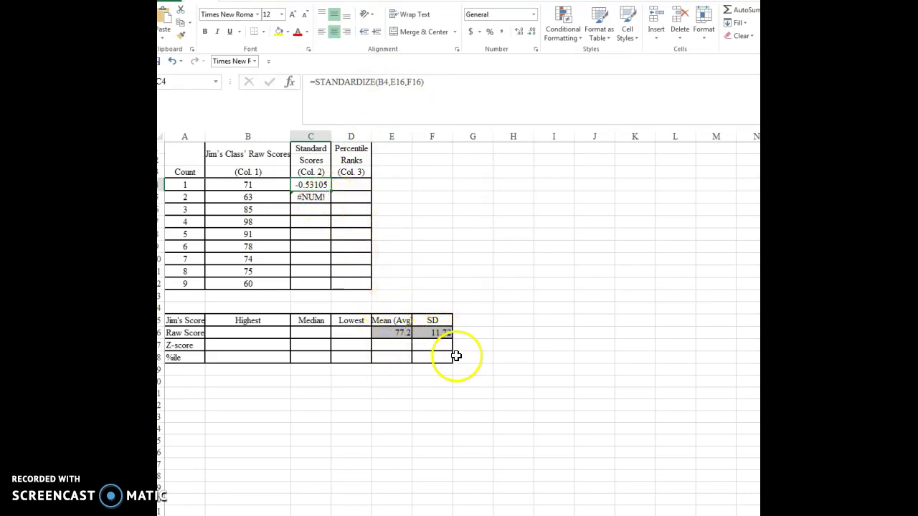
{"action": "left_click", "coordinate": [397, 84]}
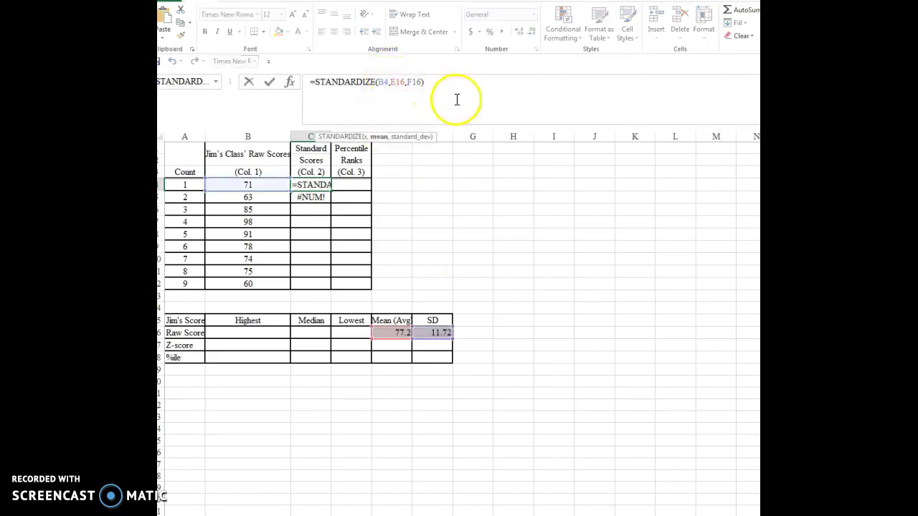
{"action": "key", "text": "F4"}
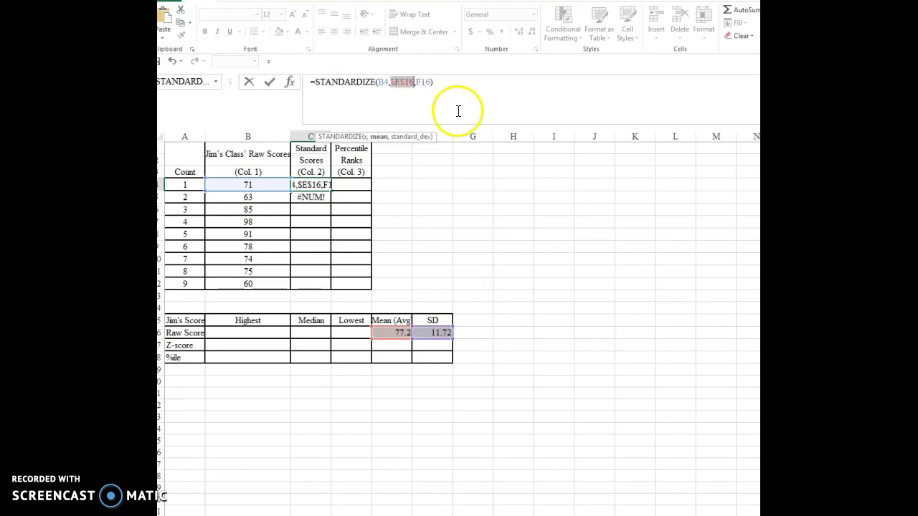
{"action": "left_click", "coordinate": [423, 82]}
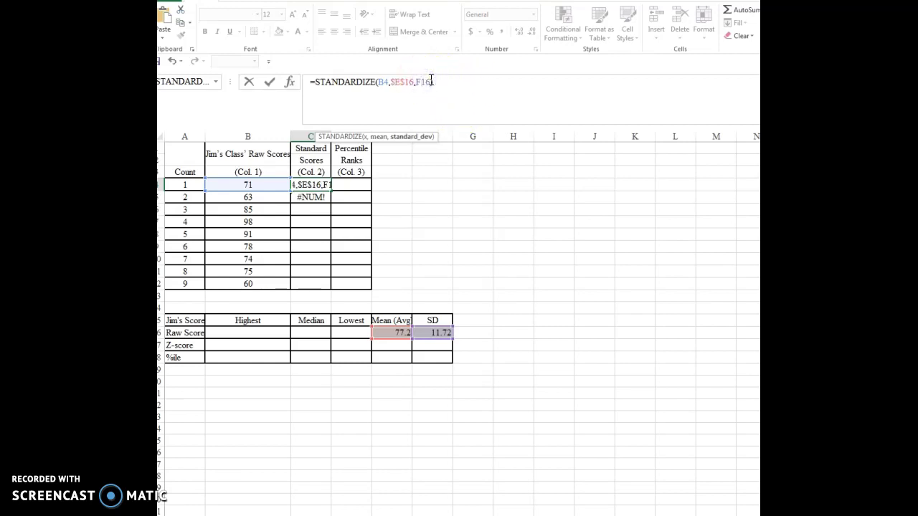
{"action": "left_click", "coordinate": [452, 80]}
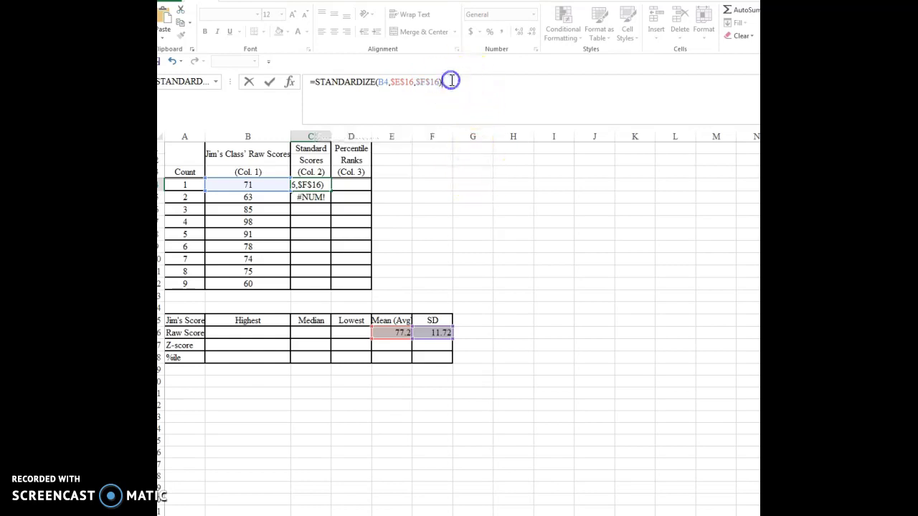
{"action": "key", "text": "Return"}
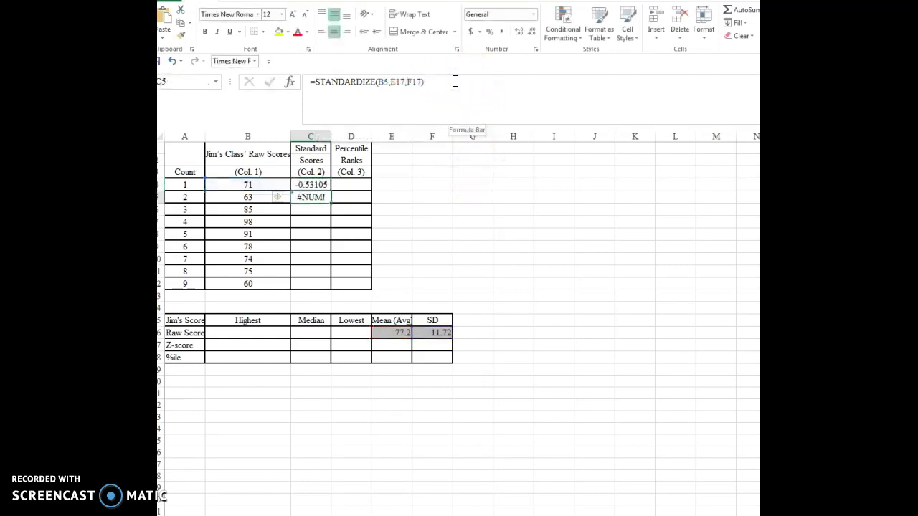
Step: Fill the STANDARDIZE formula from C4 down through C12 to give every raw score a standard score
{"action": "left_click", "coordinate": [320, 185]}
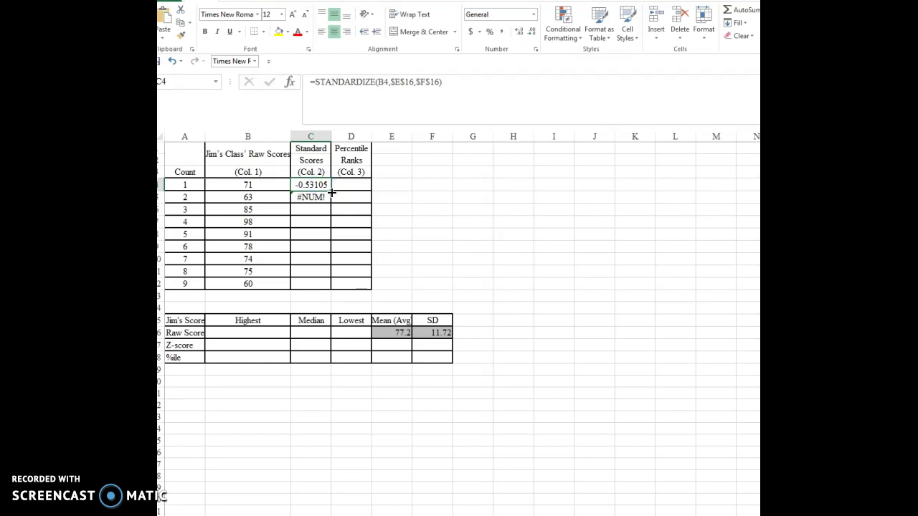
{"action": "left_click_drag", "start_coordinate": [328, 194], "coordinate": [324, 222]}
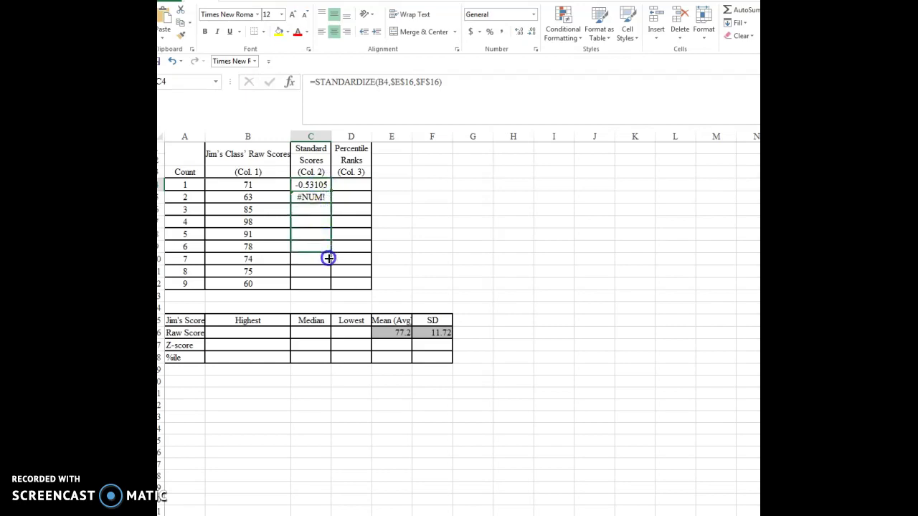
{"action": "left_click_drag", "start_coordinate": [323, 288], "coordinate": [322, 290]}
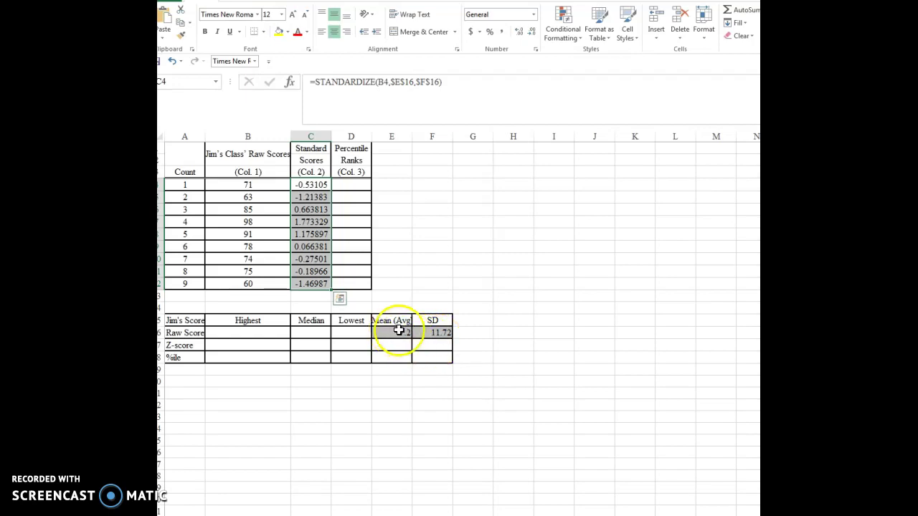
{"action": "left_click", "coordinate": [479, 259]}
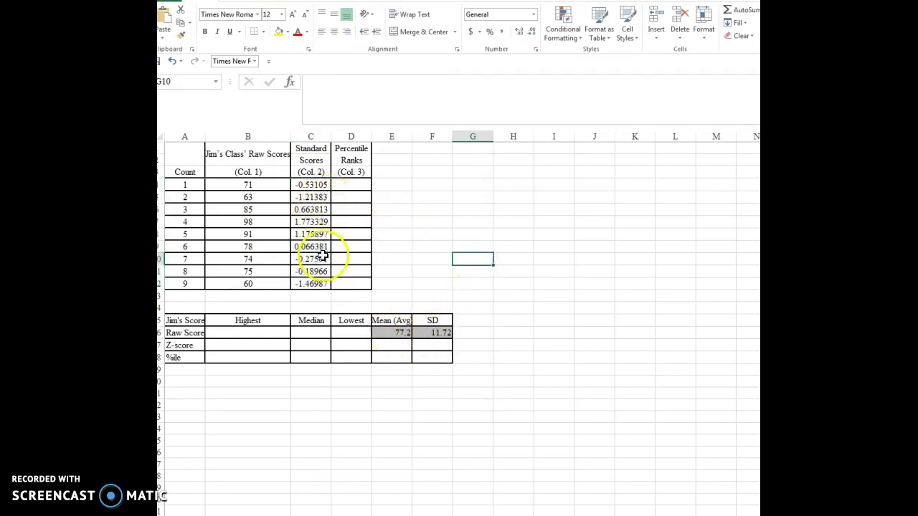
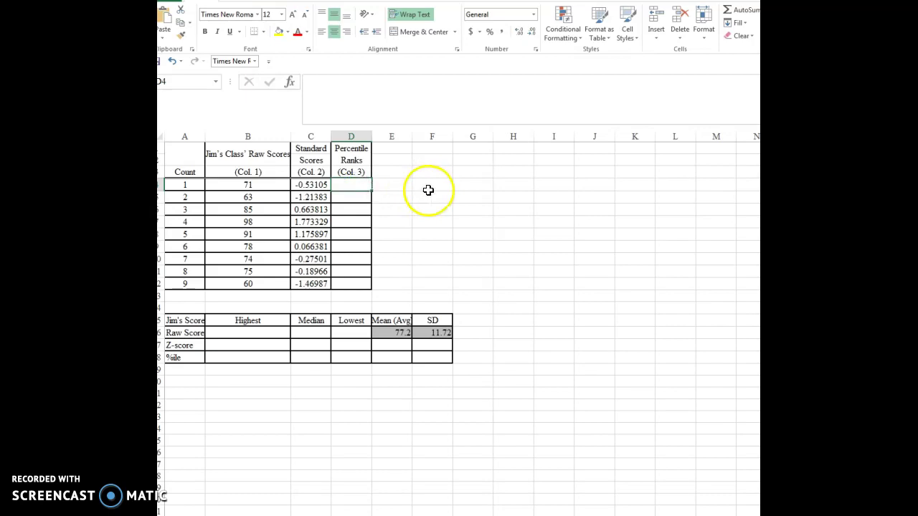
Step: Search the functions for Percentile Rank and insert PERCENTRANK into D4, the first Percentile Ranks cell
{"action": "left_click", "coordinate": [289, 81]}
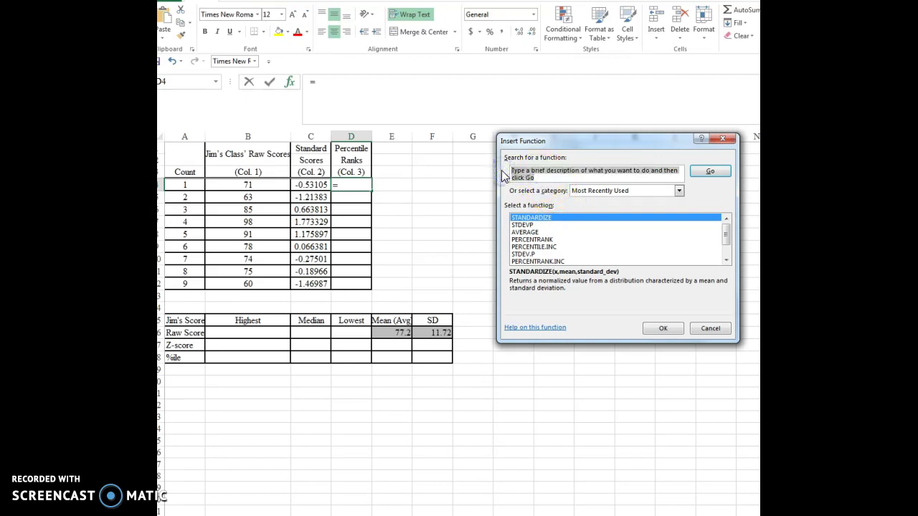
{"action": "type", "text": "Percentilerank"}
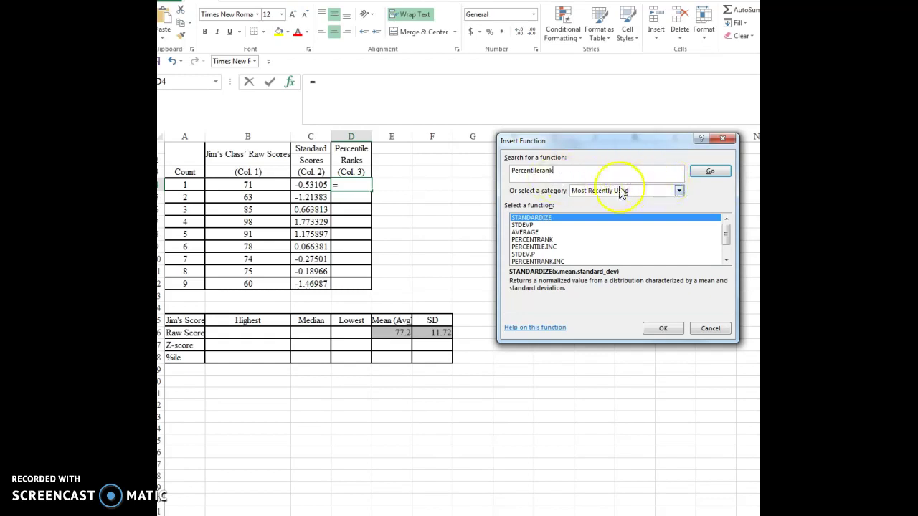
{"action": "left_click", "coordinate": [708, 172]}
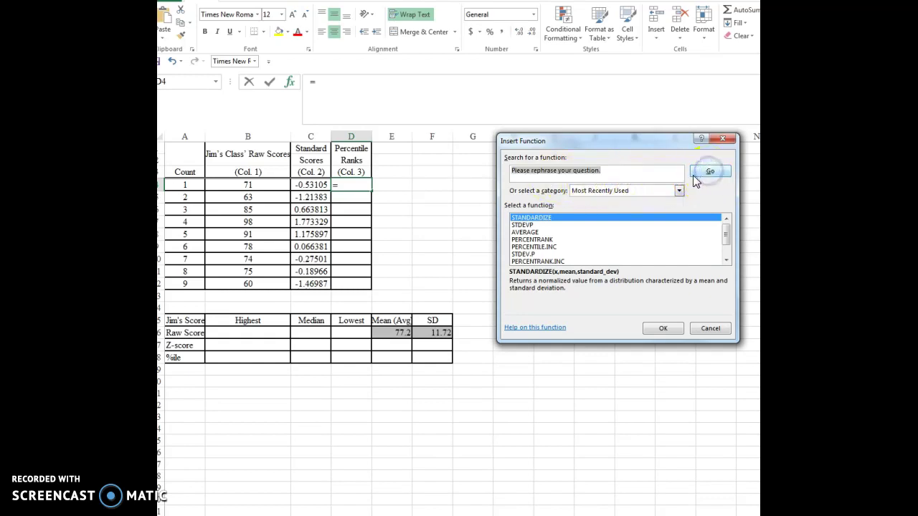
{"action": "left_click", "coordinate": [463, 171]}
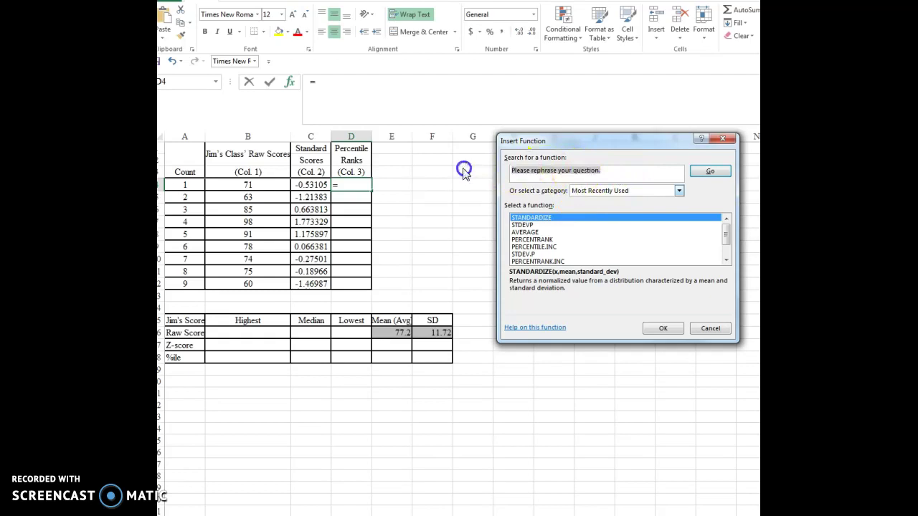
{"action": "type", "text": "Percentile Rank"}
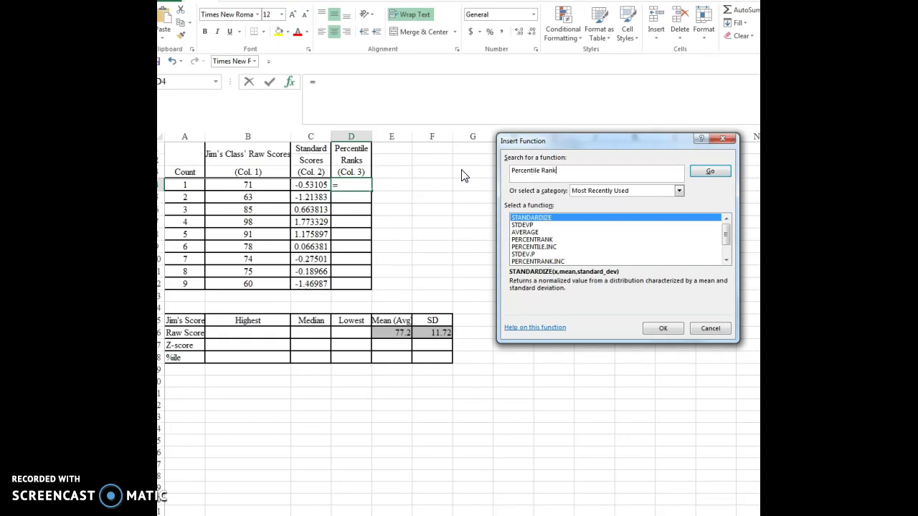
{"action": "left_click", "coordinate": [717, 172]}
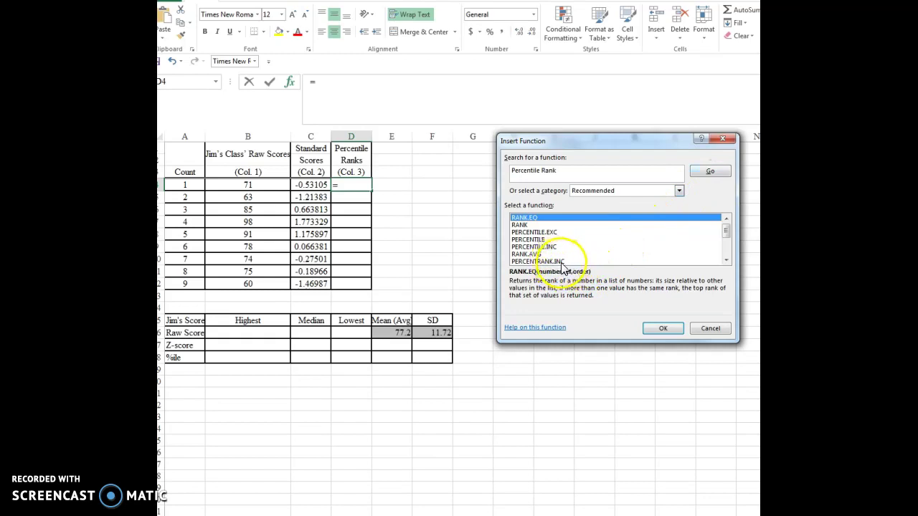
{"action": "left_click", "coordinate": [726, 259]}
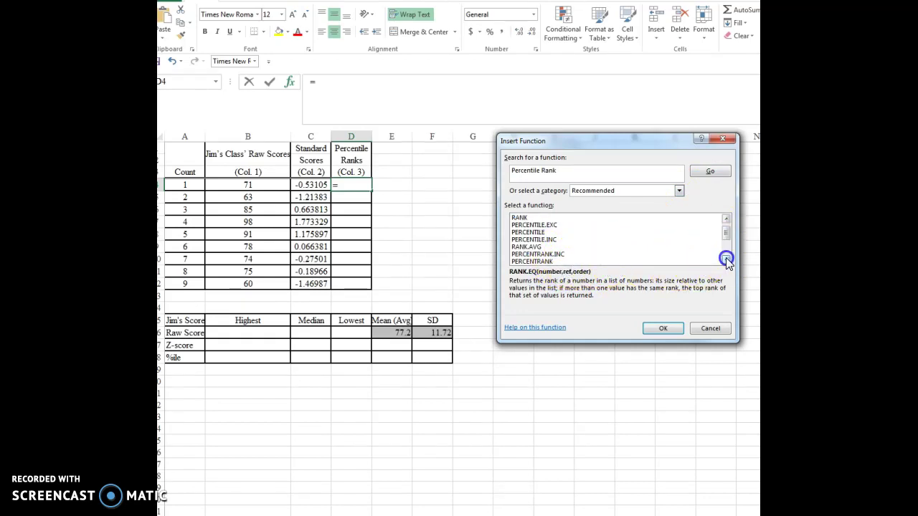
{"action": "left_click", "coordinate": [547, 260]}
{"action": "left_click", "coordinate": [658, 329]}
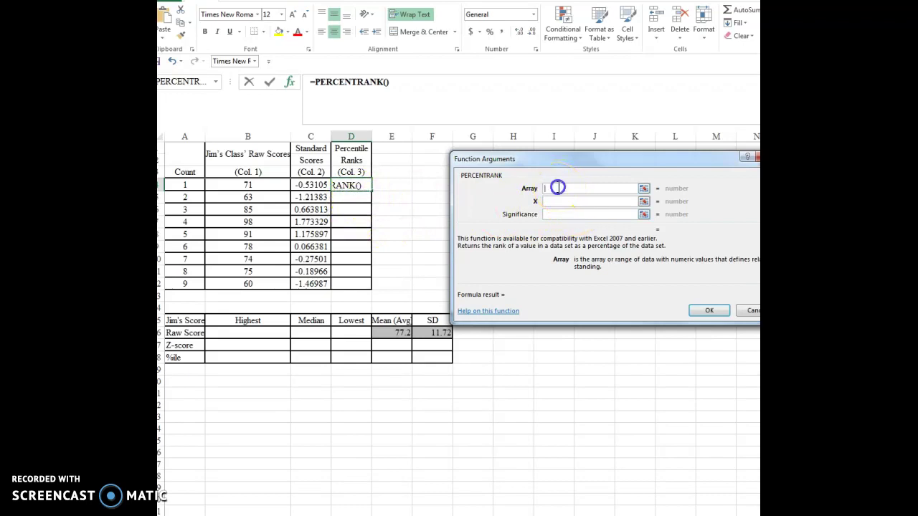
Step: Calculate the percentile rank in D4 with array B4:B12 and X as B4, leaving the significance blank
{"action": "left_click_drag", "start_coordinate": [259, 184], "coordinate": [255, 280]}
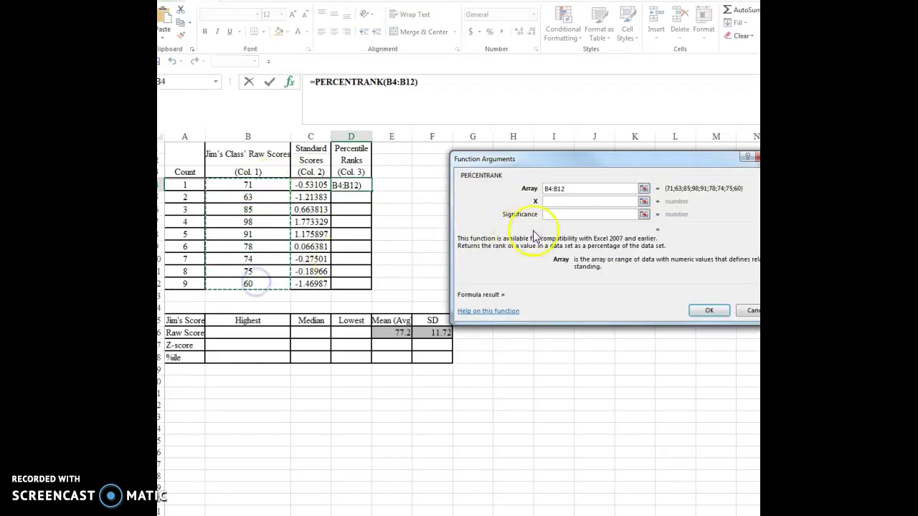
{"action": "left_click", "coordinate": [546, 200]}
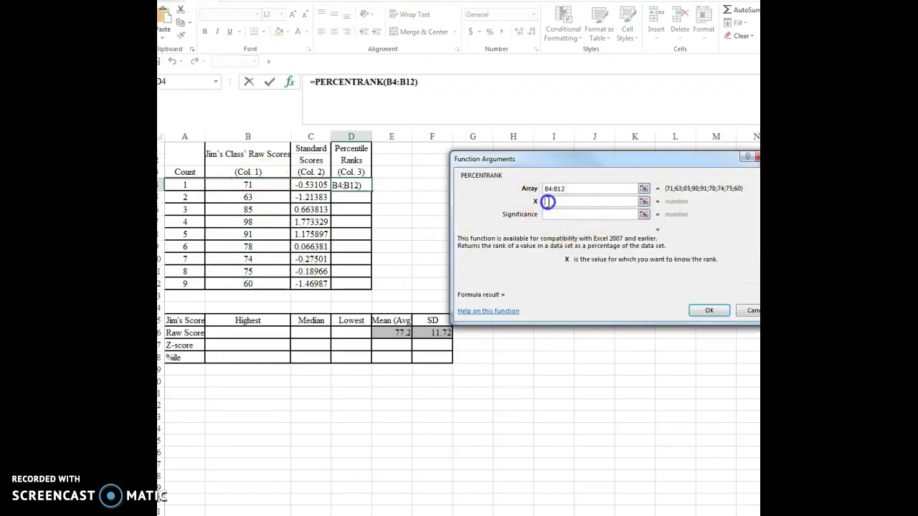
{"action": "left_click", "coordinate": [250, 184]}
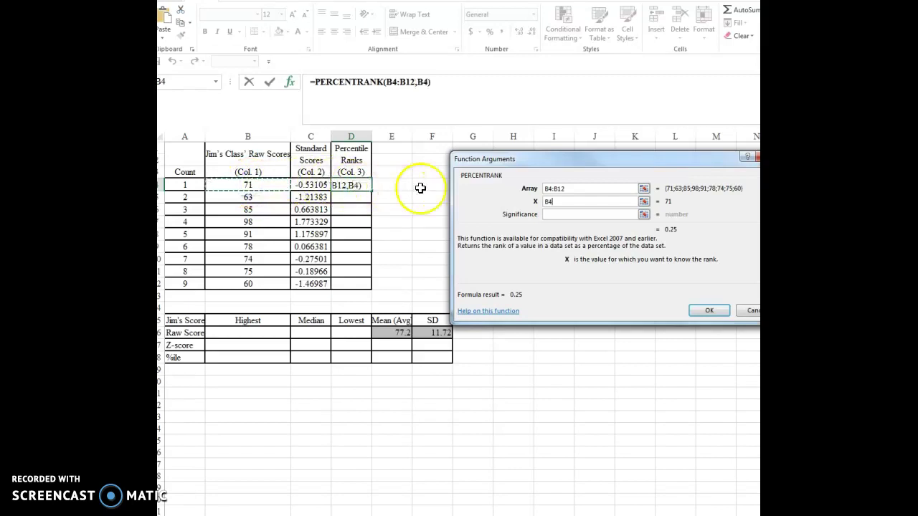
{"action": "left_click", "coordinate": [548, 214]}
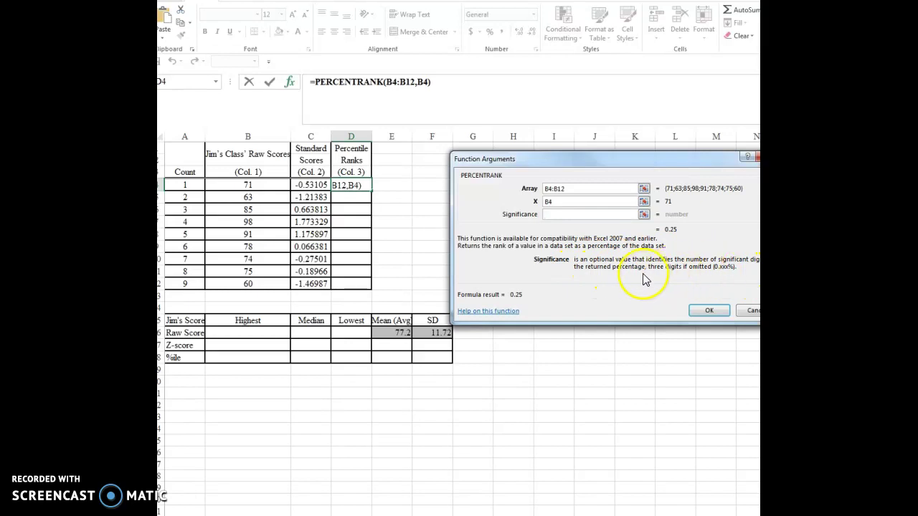
{"action": "left_click", "coordinate": [708, 310]}
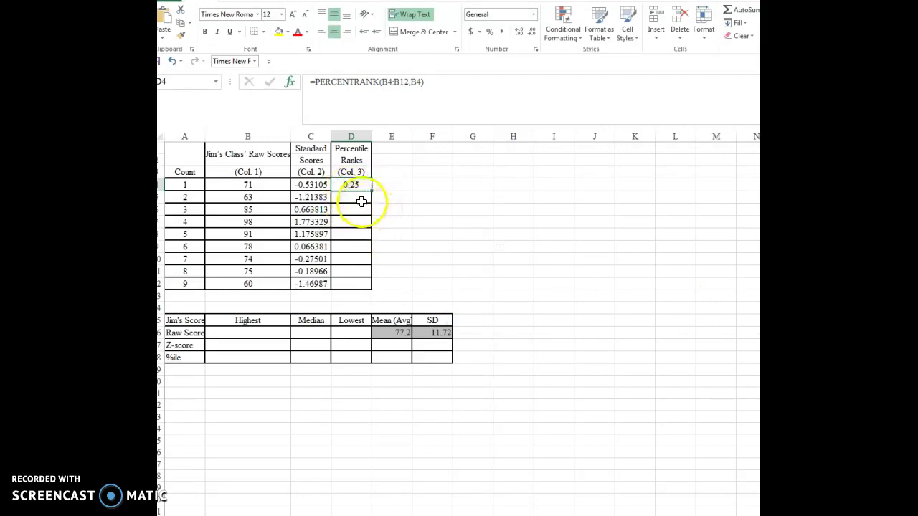
Step: Make the array reference in D4's PERCENTRANK formula absolute as $B$4:$B$12, keeping X as B4
{"action": "left_click", "coordinate": [350, 184]}
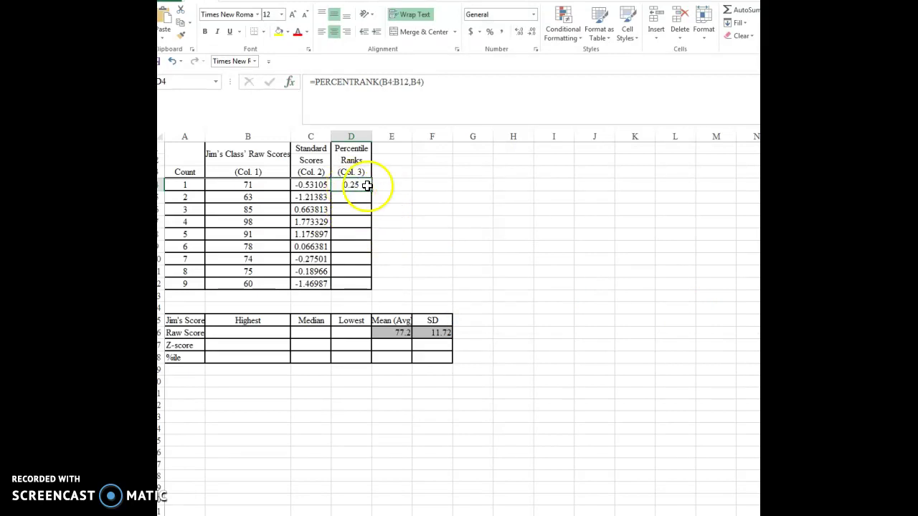
{"action": "left_click_drag", "start_coordinate": [373, 190], "coordinate": [367, 217]}
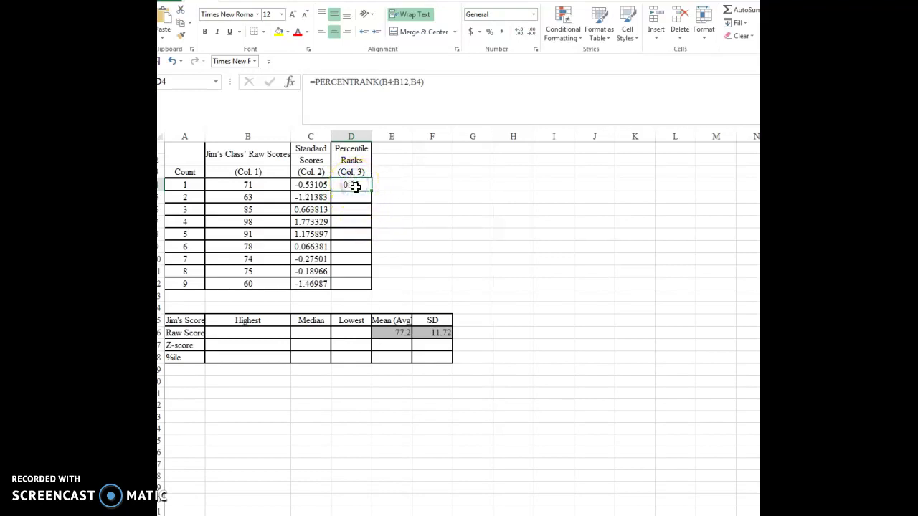
{"action": "left_click", "coordinate": [389, 81]}
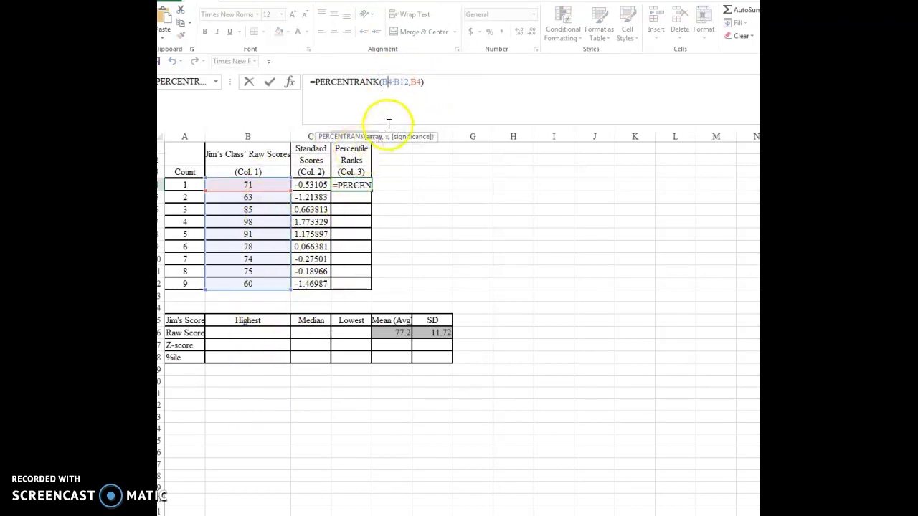
{"action": "key", "text": "F4"}
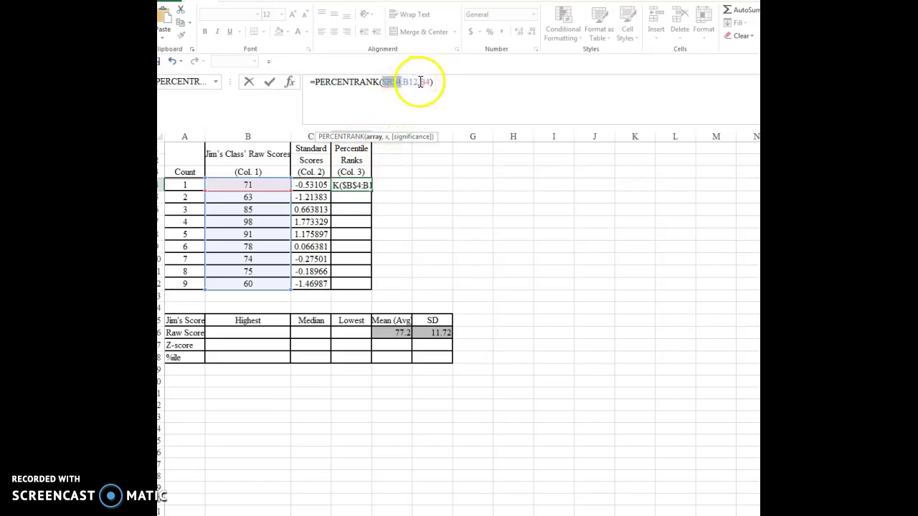
{"action": "left_click", "coordinate": [410, 81]}
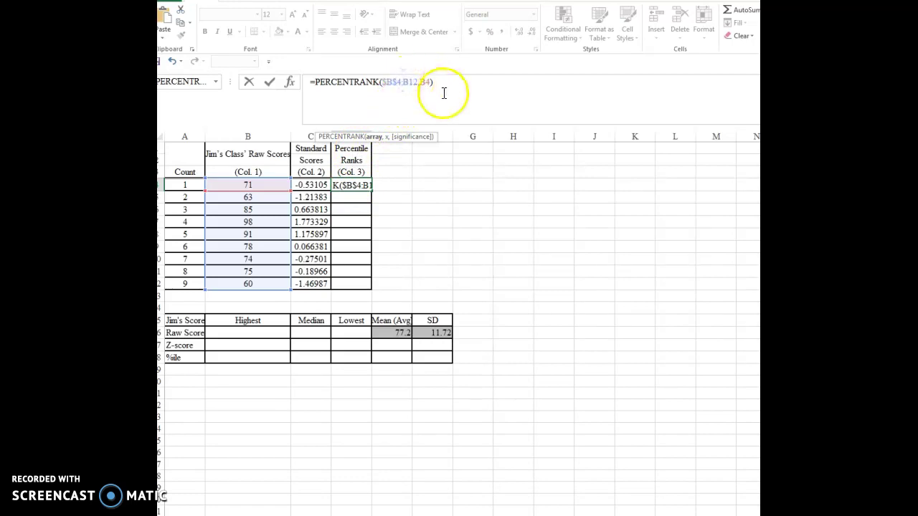
{"action": "key", "text": "F4"}
{"action": "left_click", "coordinate": [445, 81]}
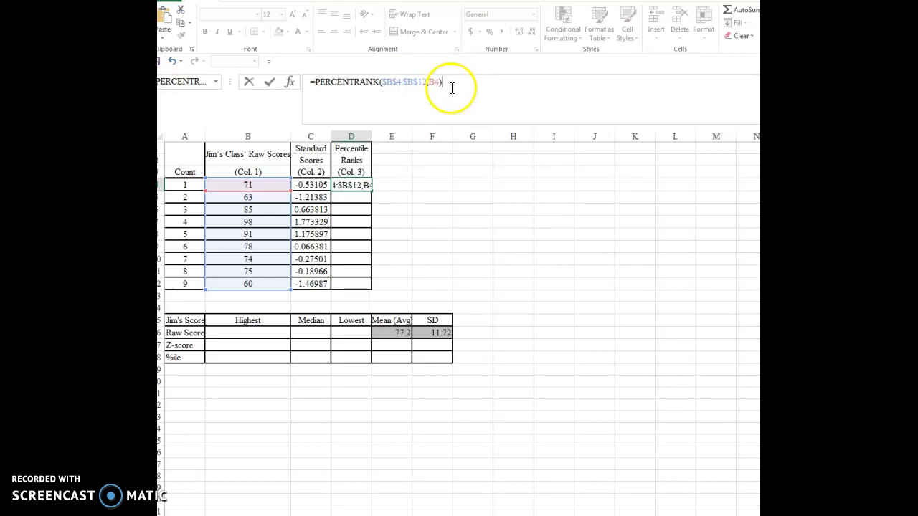
{"action": "key", "text": "Return"}
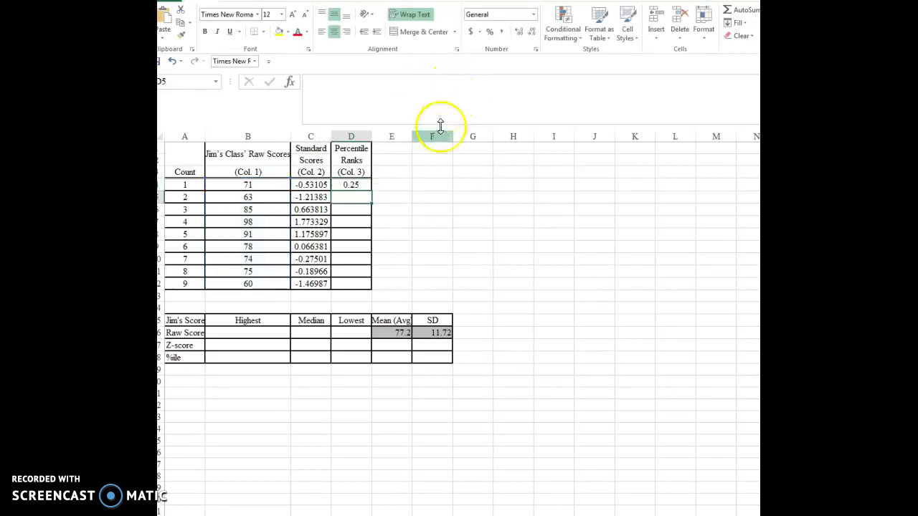
Step: Fill the PERCENTRANK formula from D4 down through D12 and format the ranks as percentages with one decimal place
{"action": "left_click", "coordinate": [352, 184]}
{"action": "left_click_drag", "start_coordinate": [373, 190], "coordinate": [360, 287]}
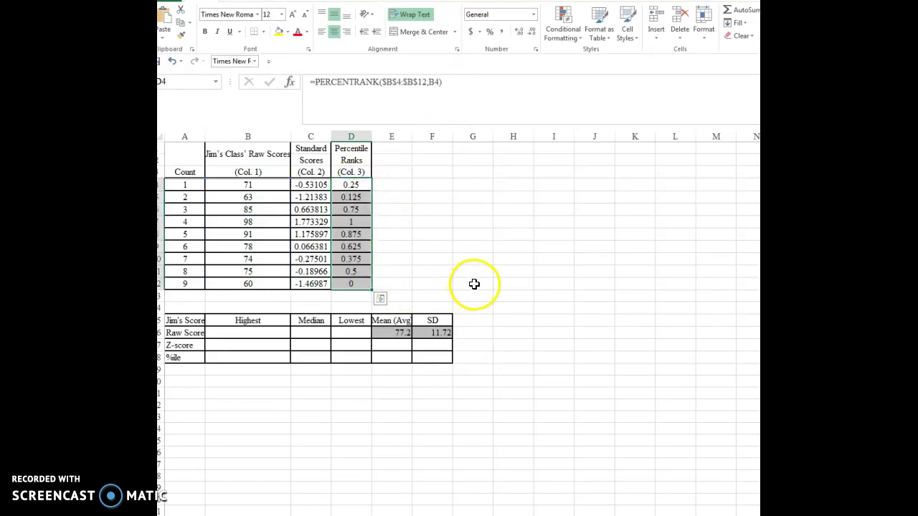
{"action": "left_click_drag", "start_coordinate": [351, 259], "coordinate": [350, 284]}
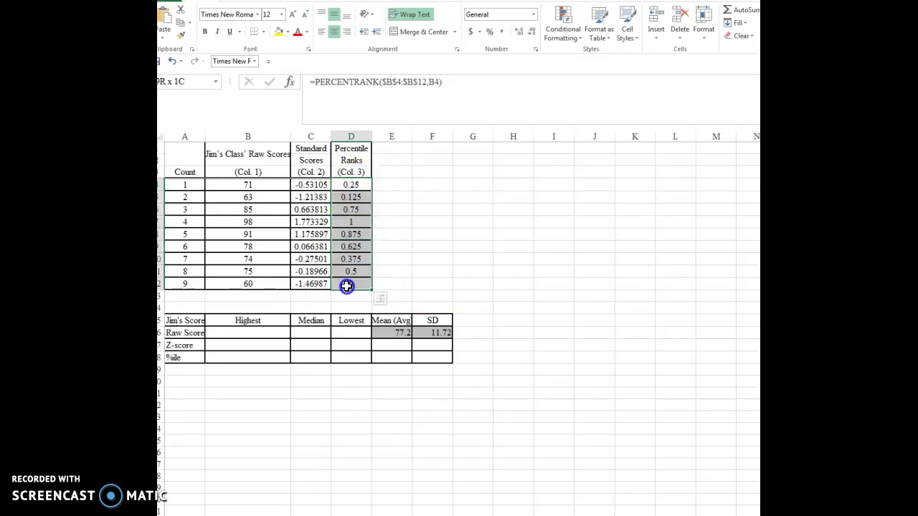
{"action": "left_click", "coordinate": [491, 35]}
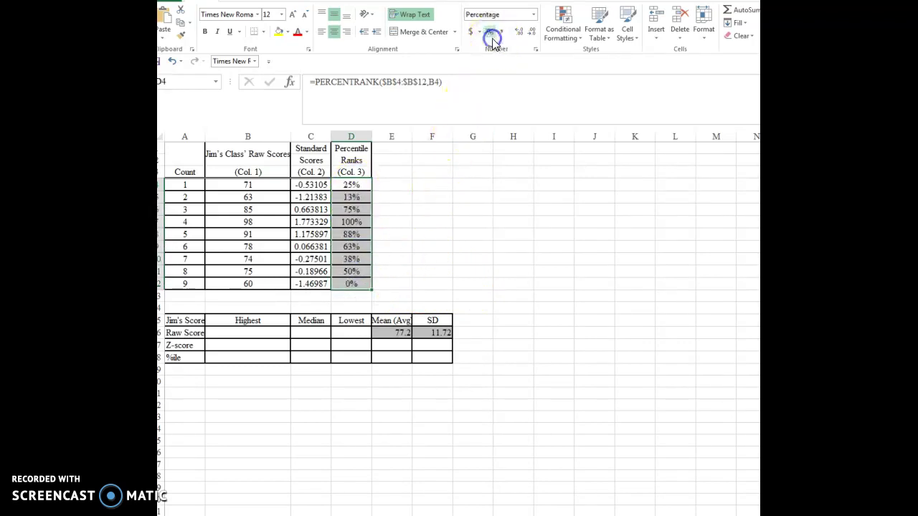
{"action": "left_click", "coordinate": [533, 34]}
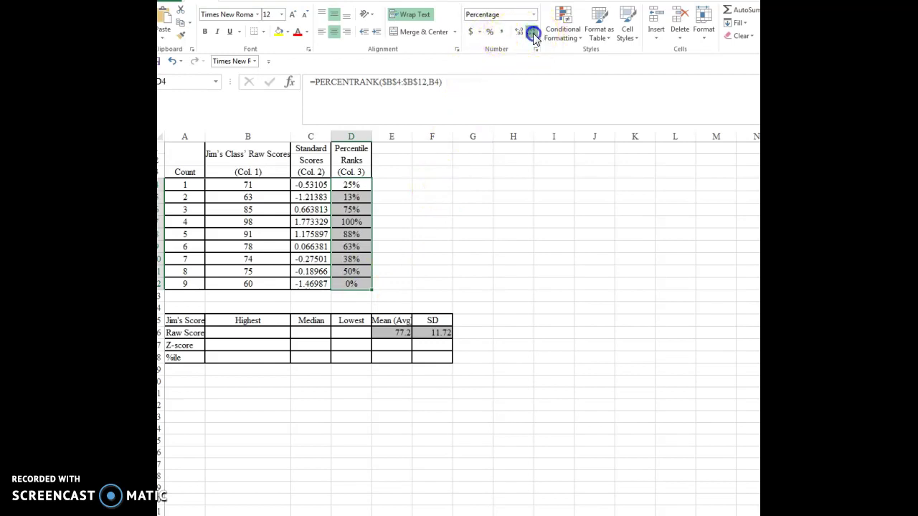
{"action": "left_click", "coordinate": [518, 32]}
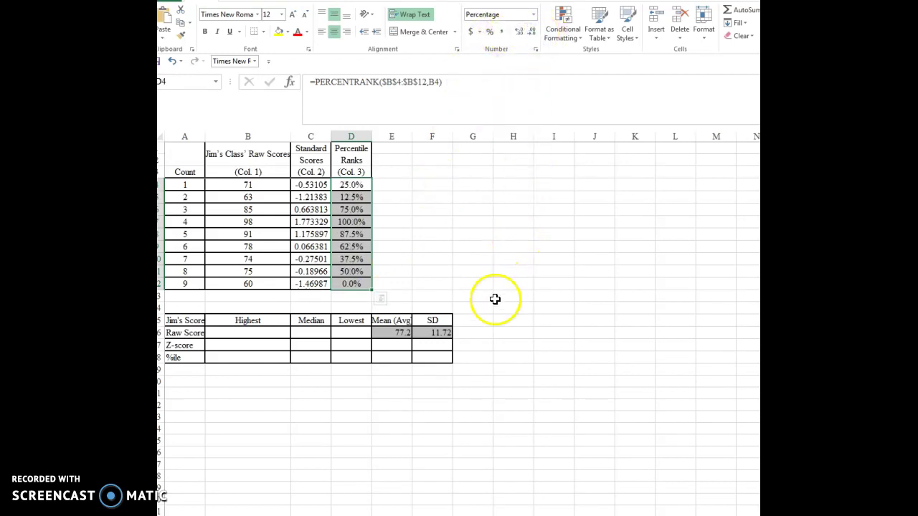
{"action": "left_click", "coordinate": [495, 299]}
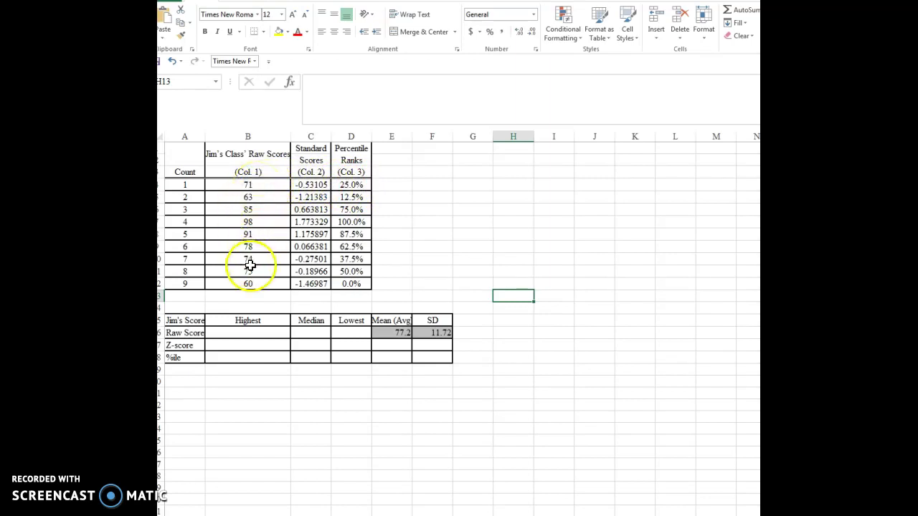
{"action": "left_click", "coordinate": [254, 221]}
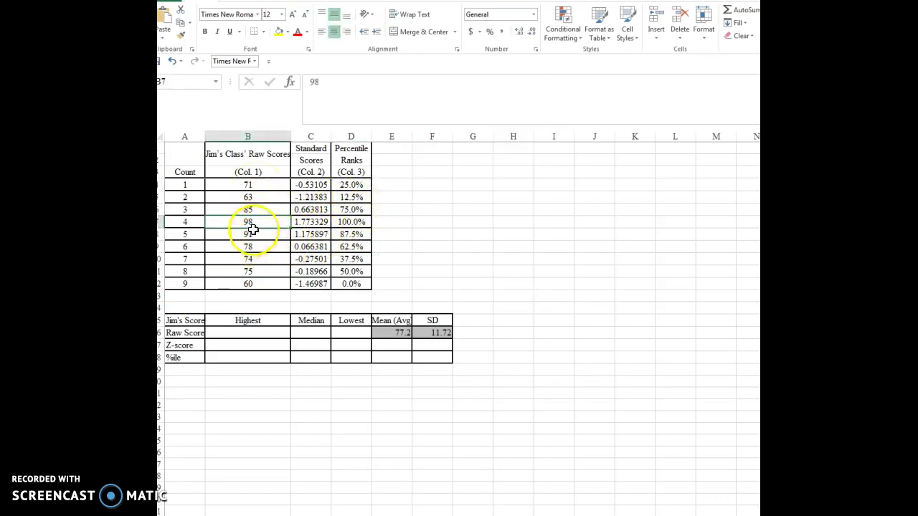
{"action": "left_click", "coordinate": [356, 222]}
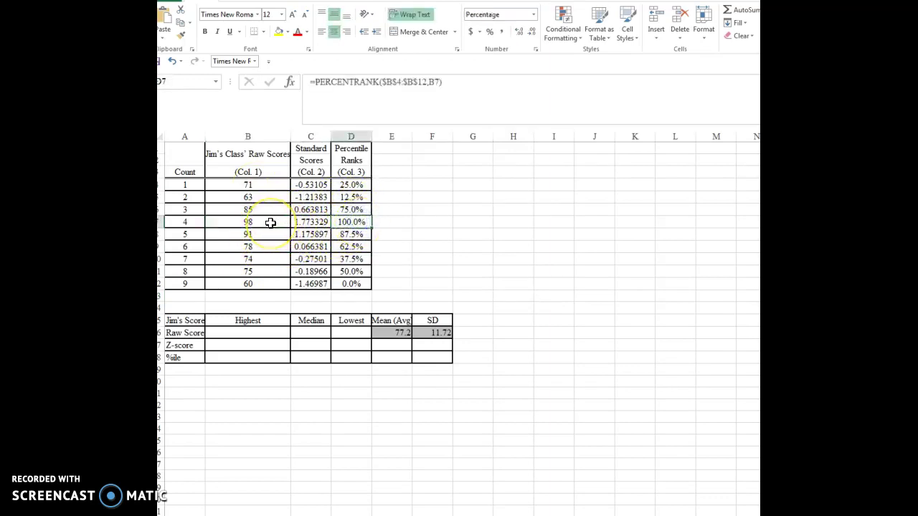
{"action": "left_click", "coordinate": [264, 259]}
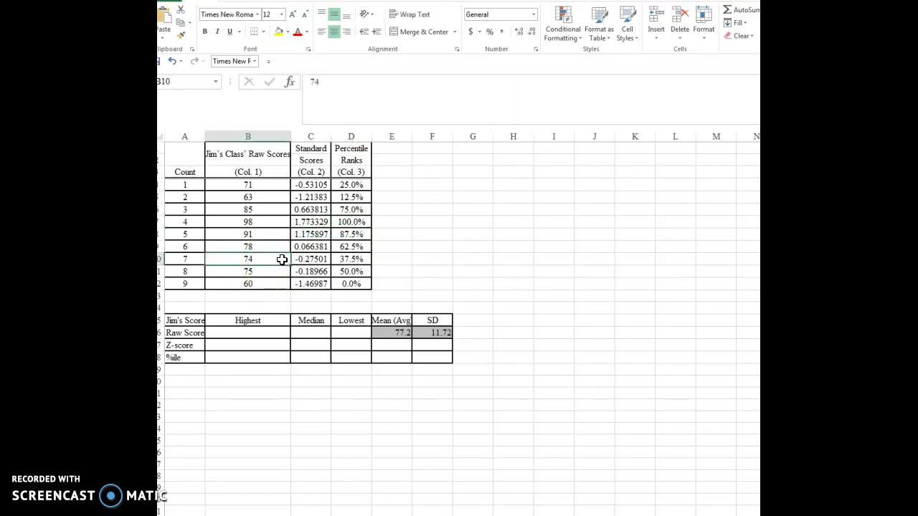
{"action": "left_click", "coordinate": [481, 251]}
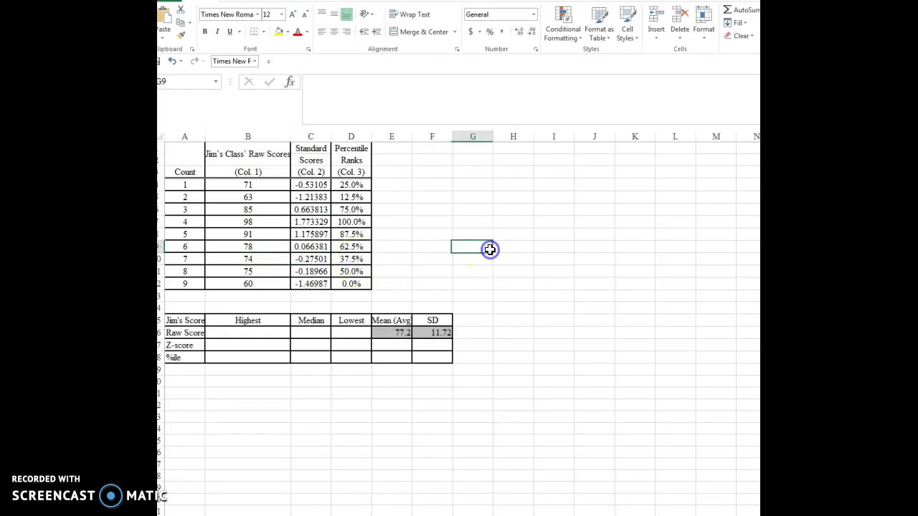
{"action": "left_click", "coordinate": [234, 331]}
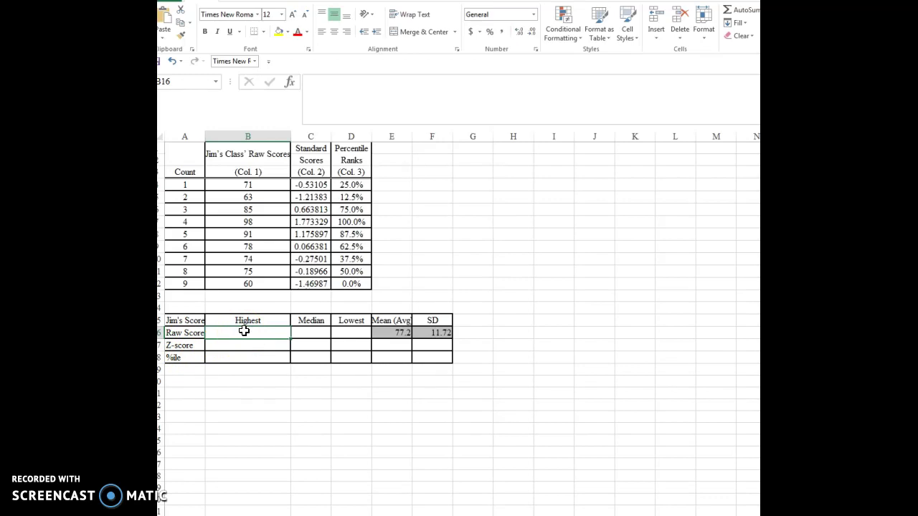
{"action": "type", "text": "=max"}
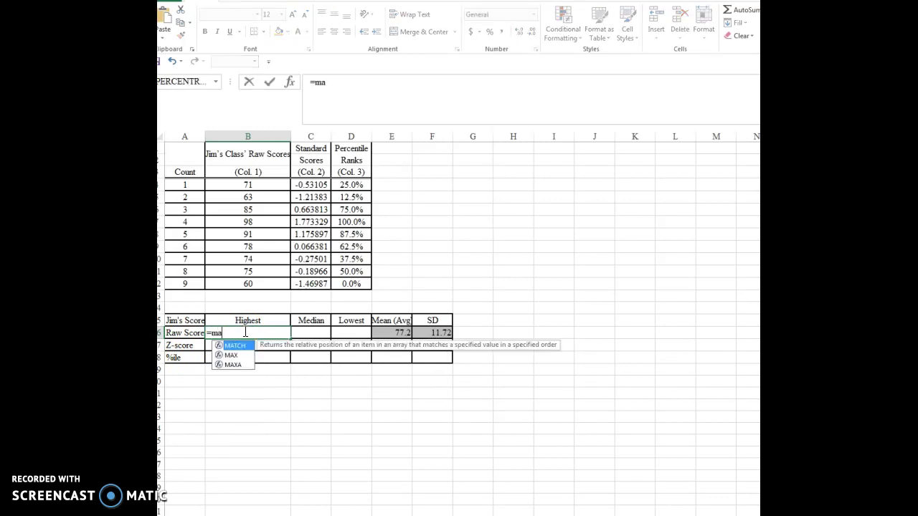
{"action": "left_click", "coordinate": [251, 183]}
{"action": "mouse_move", "coordinate": [251, 183]}
{"action": "left_mouse_down"}
{"action": "mouse_move", "coordinate": [238, 266]}
{"action": "mouse_move", "coordinate": [243, 247]}
{"action": "left_mouse_up"}
Step: Calculate the highest raw score in B16 with the MAX function over B4:B12
{"action": "left_click", "coordinate": [265, 337]}
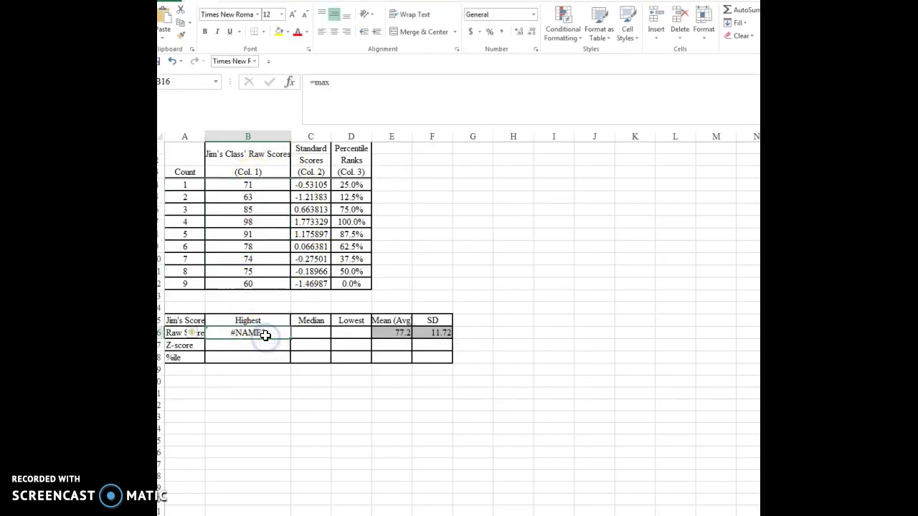
{"action": "type", "text": "=max"}
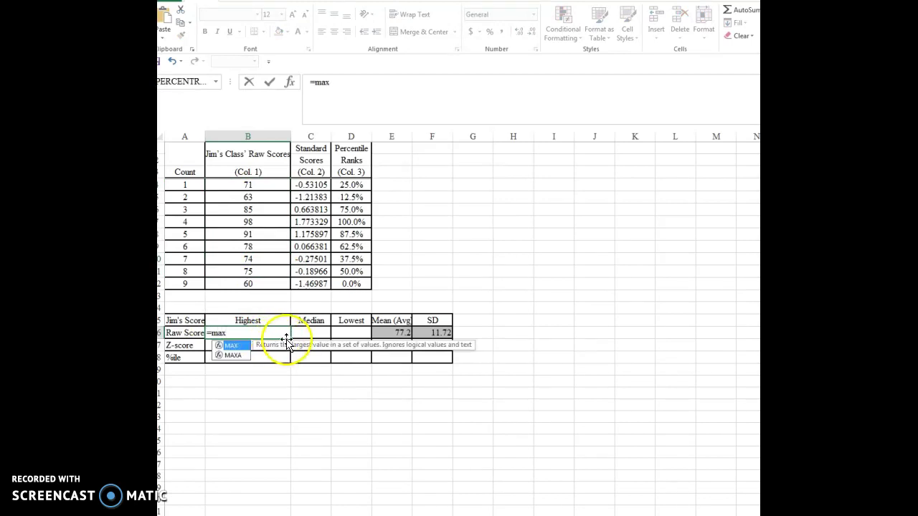
{"action": "double_click", "coordinate": [227, 350]}
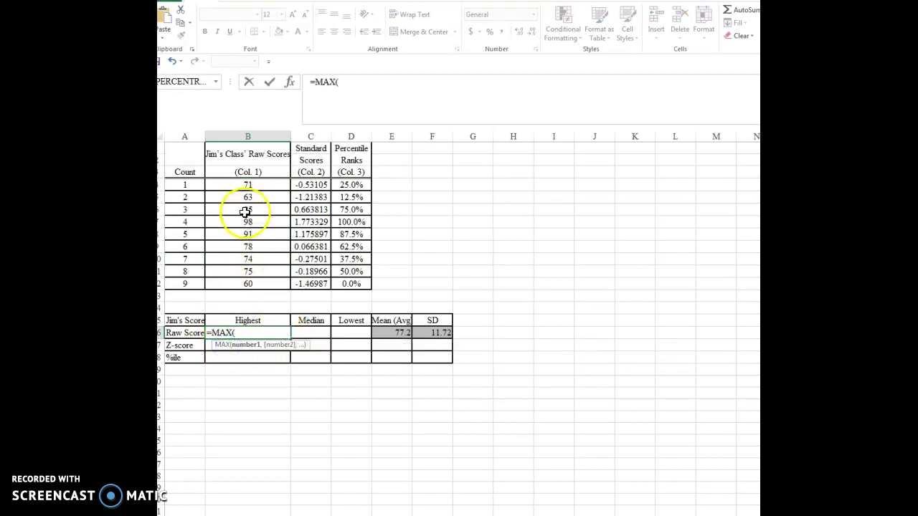
{"action": "left_click_drag", "start_coordinate": [250, 182], "coordinate": [247, 282]}
{"action": "key", "text": "Return"}
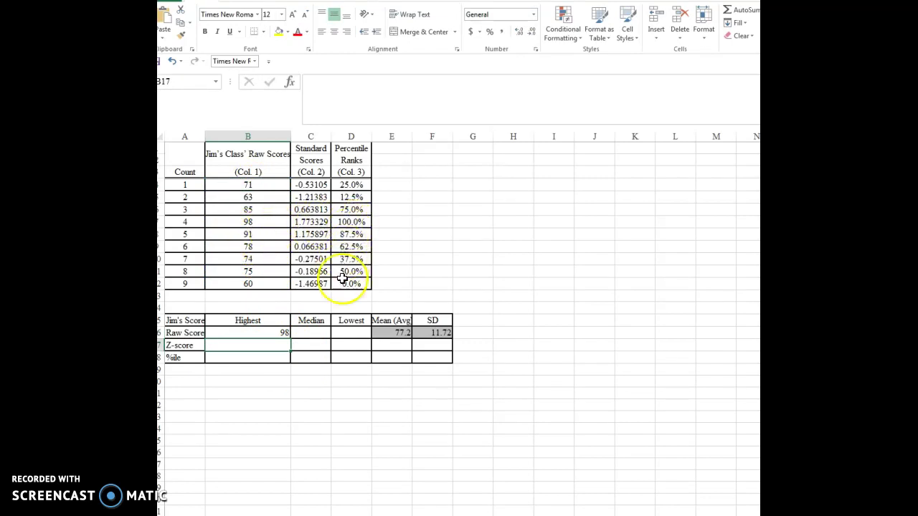
Step: Calculate the median raw score in C16 with the MEDIAN function over B4:B12
{"action": "left_click", "coordinate": [317, 332]}
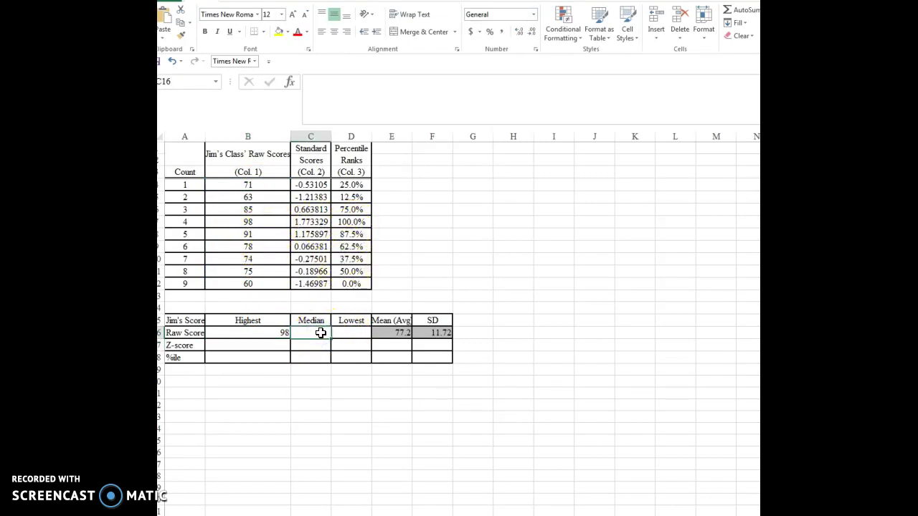
{"action": "type", "text": "=med"}
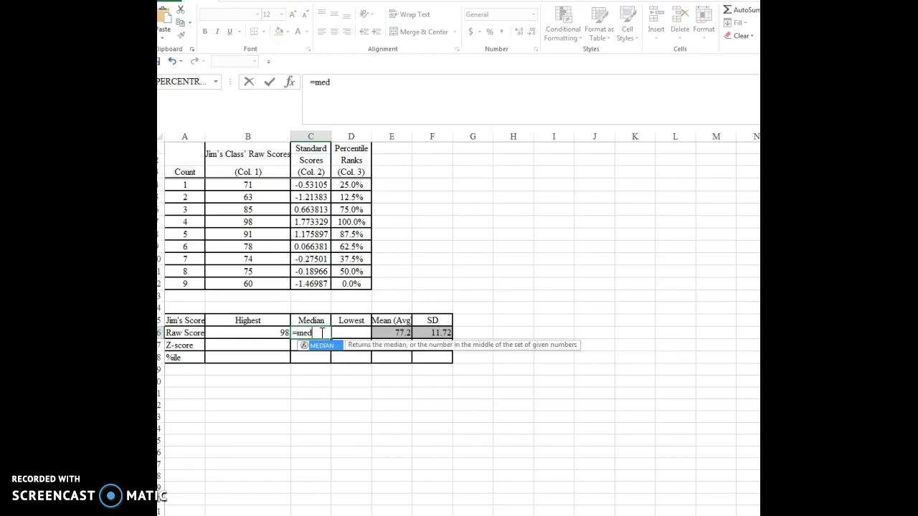
{"action": "double_click", "coordinate": [323, 345]}
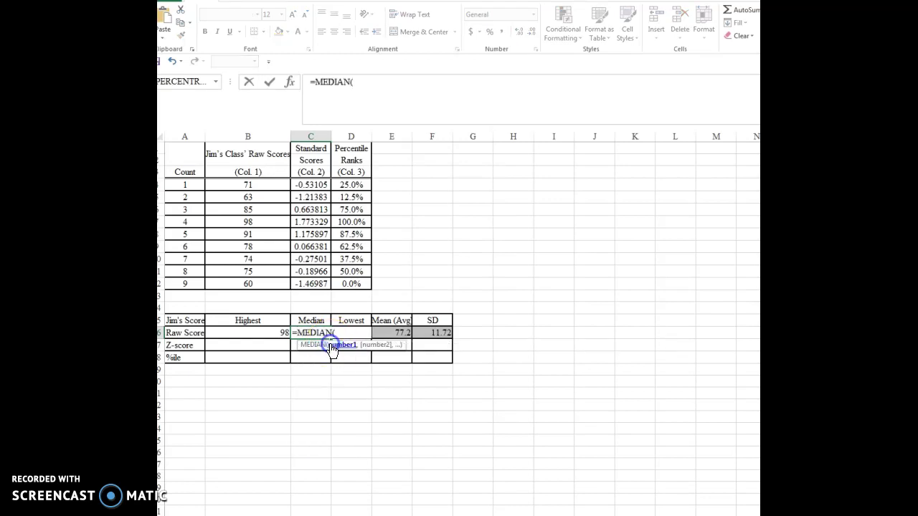
{"action": "left_click_drag", "start_coordinate": [258, 185], "coordinate": [256, 285]}
{"action": "key", "text": "Return"}
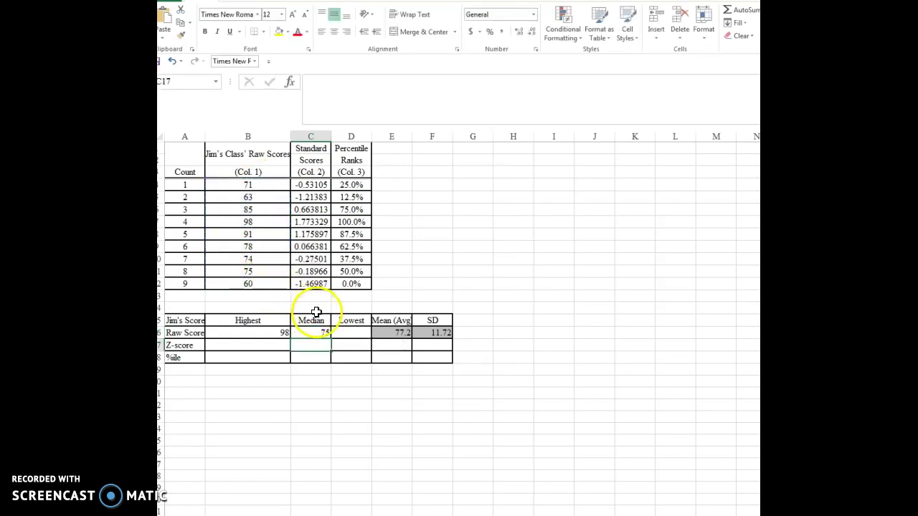
Step: Calculate the lowest raw score in D16 with the MIN function over B4:B12
{"action": "left_click", "coordinate": [358, 333]}
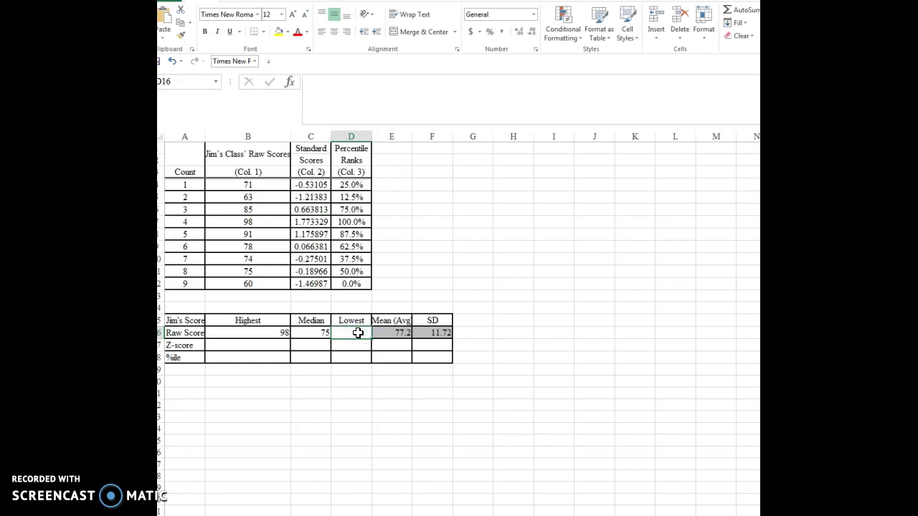
{"action": "type", "text": "=min"}
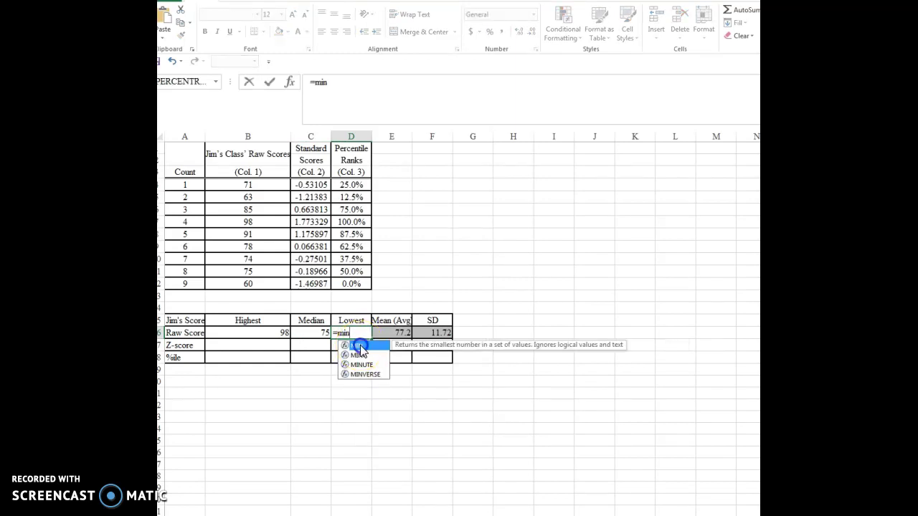
{"action": "double_click", "coordinate": [356, 346]}
{"action": "left_click_drag", "start_coordinate": [283, 183], "coordinate": [268, 282]}
{"action": "key", "text": "Return"}
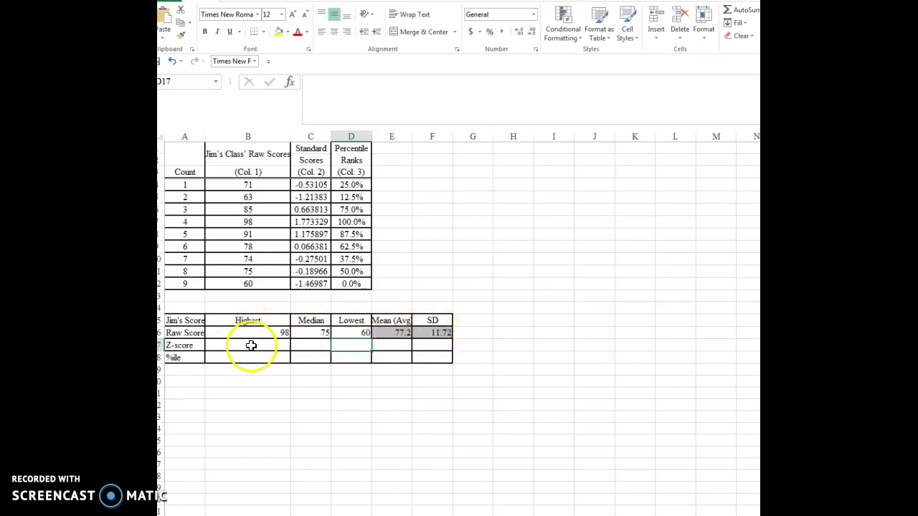
Step: Calculate the highest Z-score in B17 with the MAX function over the standard scores in C4:C12
{"action": "left_click", "coordinate": [251, 345]}
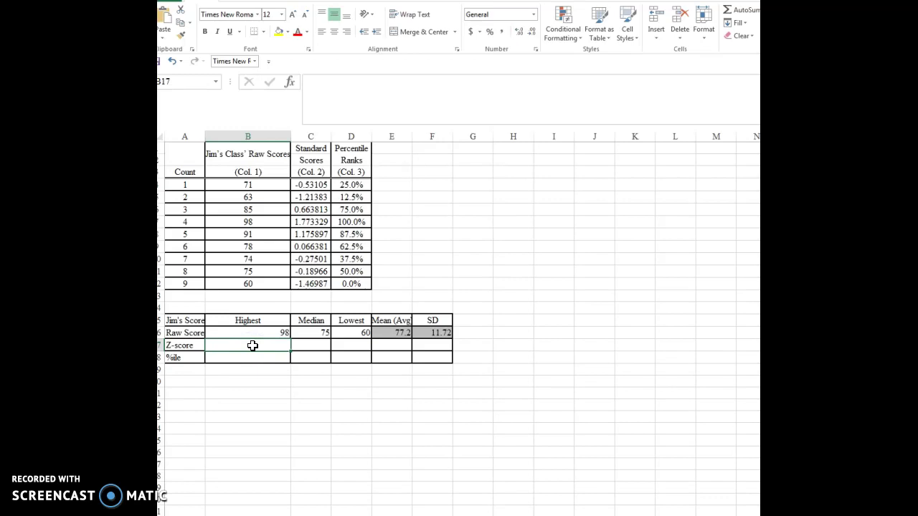
{"action": "type", "text": "=max"}
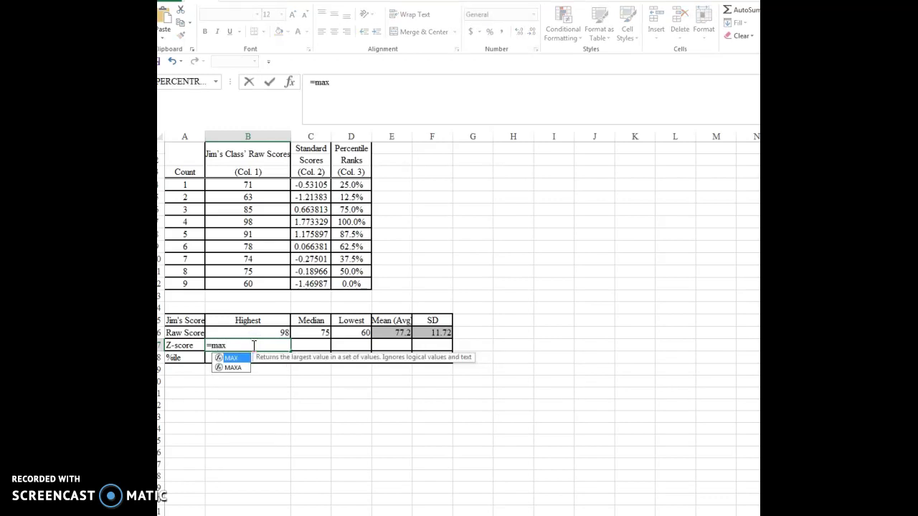
{"action": "double_click", "coordinate": [231, 357]}
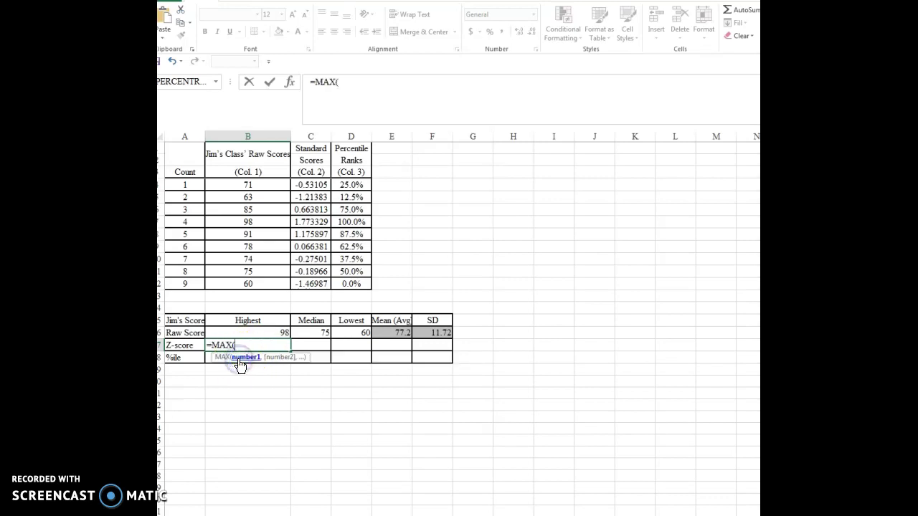
{"action": "left_click", "coordinate": [315, 184]}
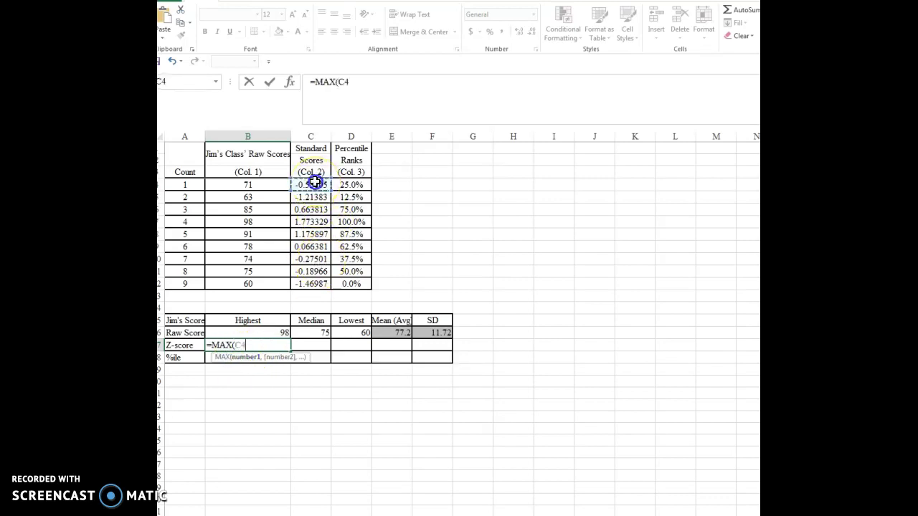
{"action": "left_click_drag", "start_coordinate": [316, 183], "coordinate": [307, 287]}
{"action": "key", "text": "Return"}
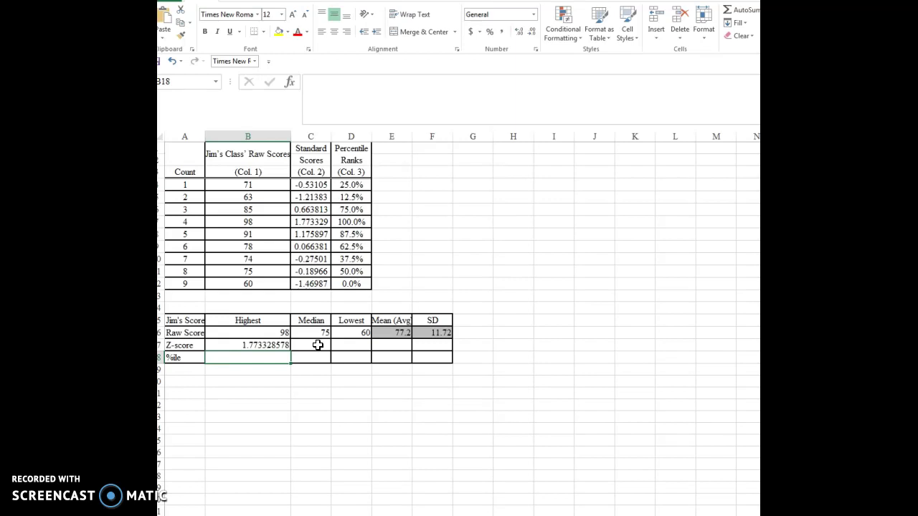
Step: Calculate the median Z-score in C17 with the MEDIAN function over the standard scores in C4:C12
{"action": "left_click", "coordinate": [318, 345]}
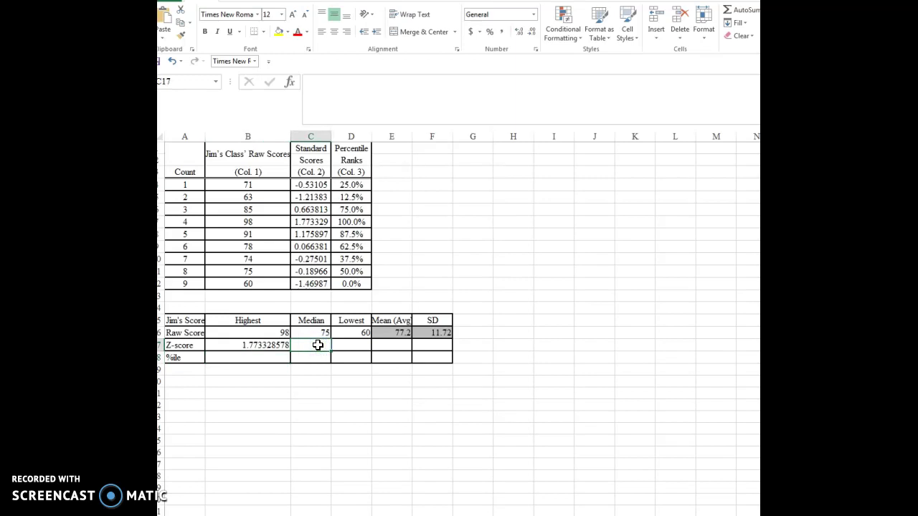
{"action": "left_click", "coordinate": [322, 355]}
{"action": "type", "text": "=med"}
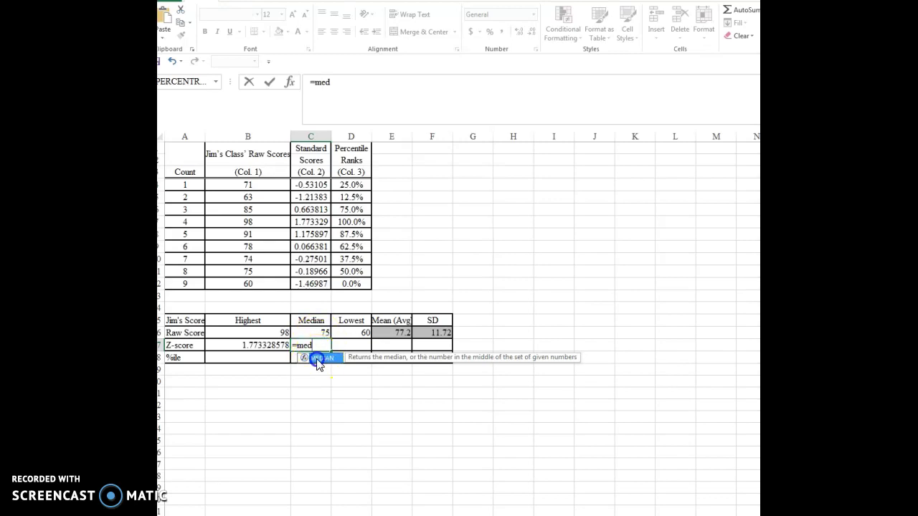
{"action": "double_click", "coordinate": [320, 358]}
{"action": "left_click_drag", "start_coordinate": [307, 184], "coordinate": [302, 279]}
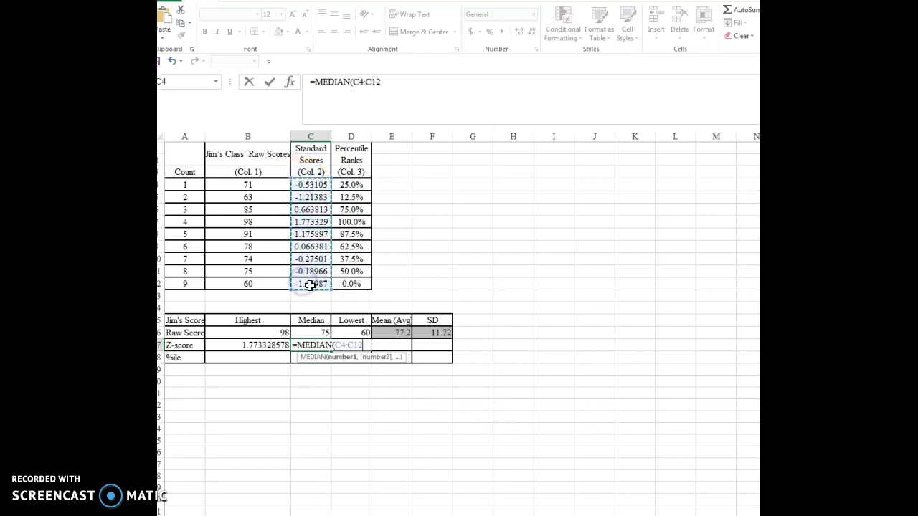
{"action": "key", "text": "Return"}
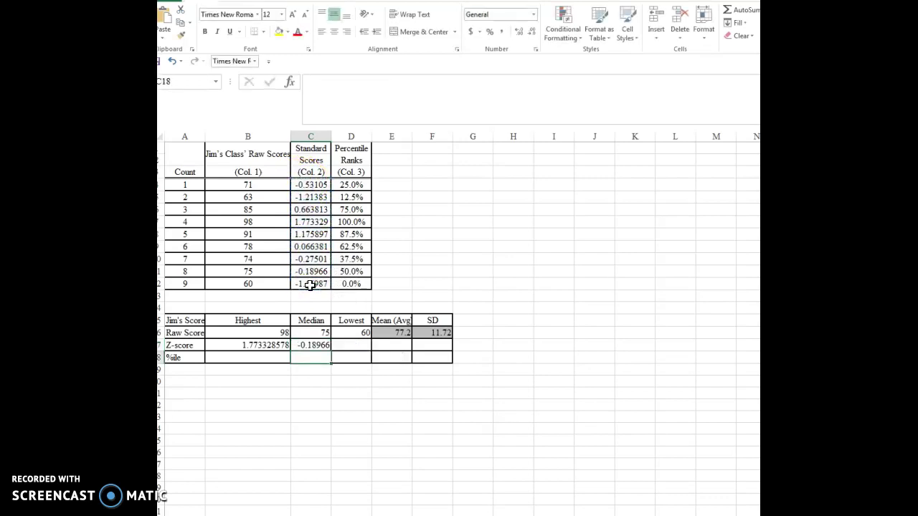
Step: Calculate the lowest Z-score in D17 with the MIN function over the standard scores in C4:C12
{"action": "left_click", "coordinate": [356, 343]}
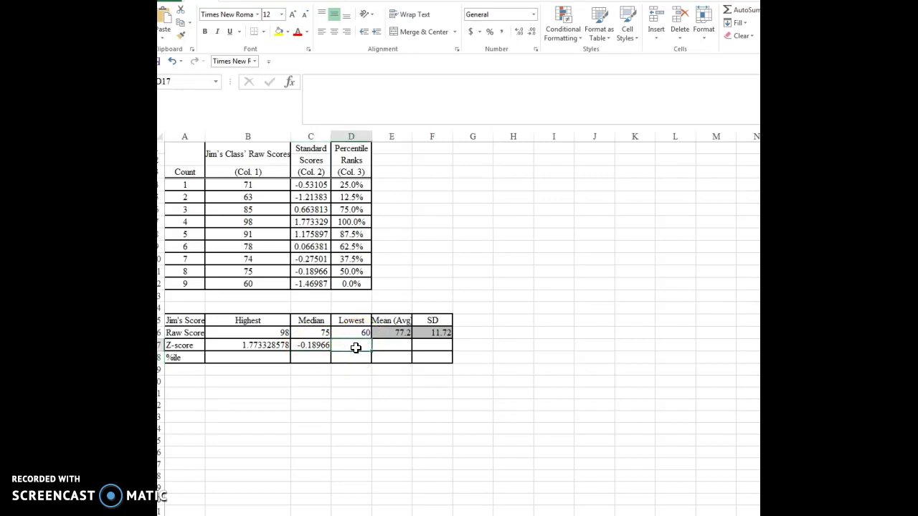
{"action": "type", "text": "="}
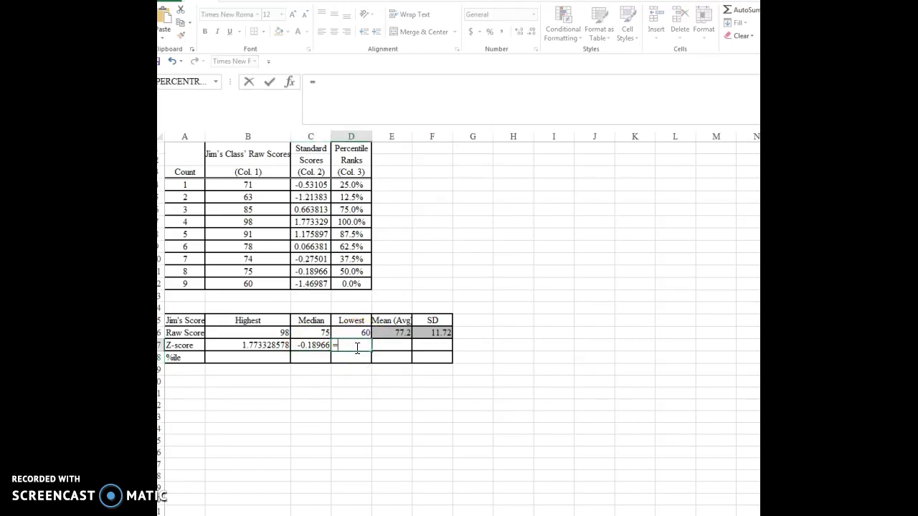
{"action": "type", "text": "min"}
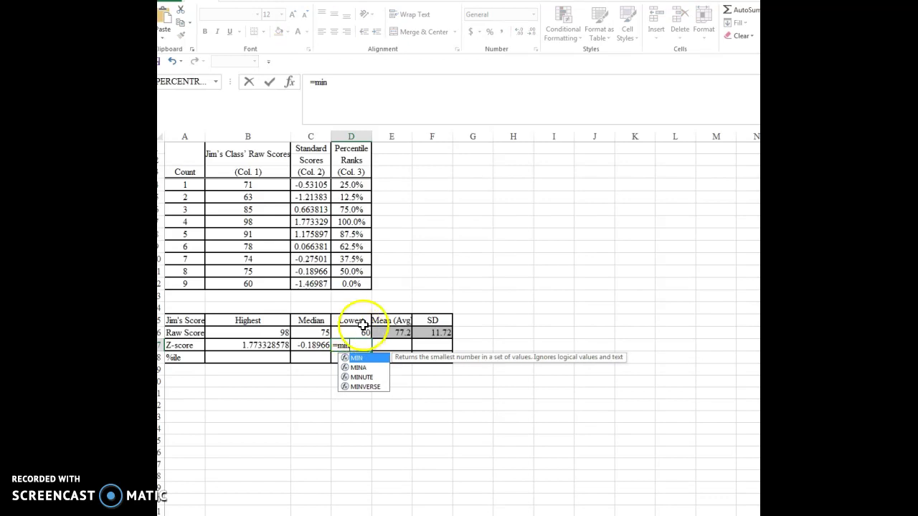
{"action": "double_click", "coordinate": [358, 359]}
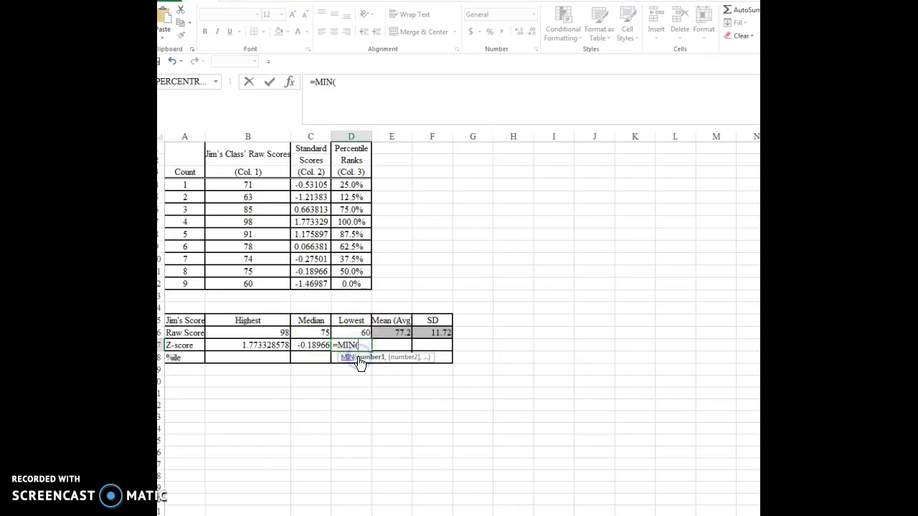
{"action": "left_click_drag", "start_coordinate": [309, 185], "coordinate": [318, 284]}
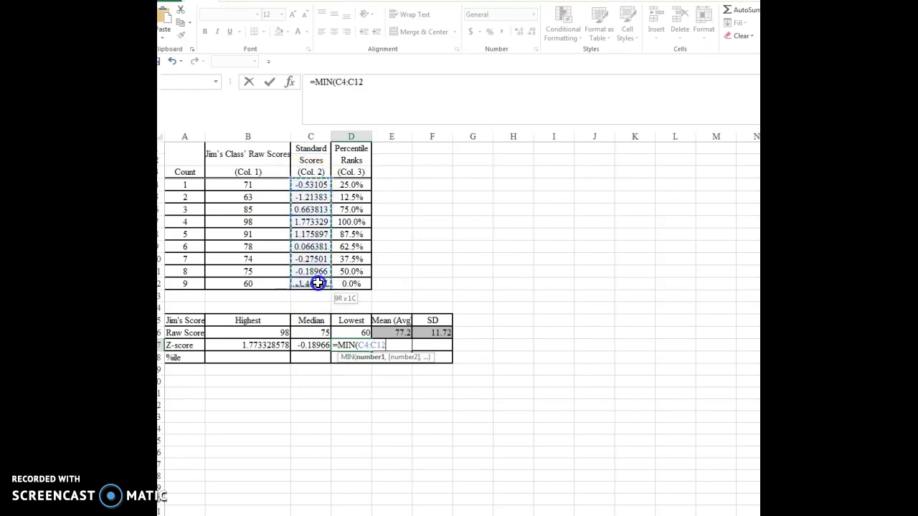
{"action": "key", "text": "Return"}
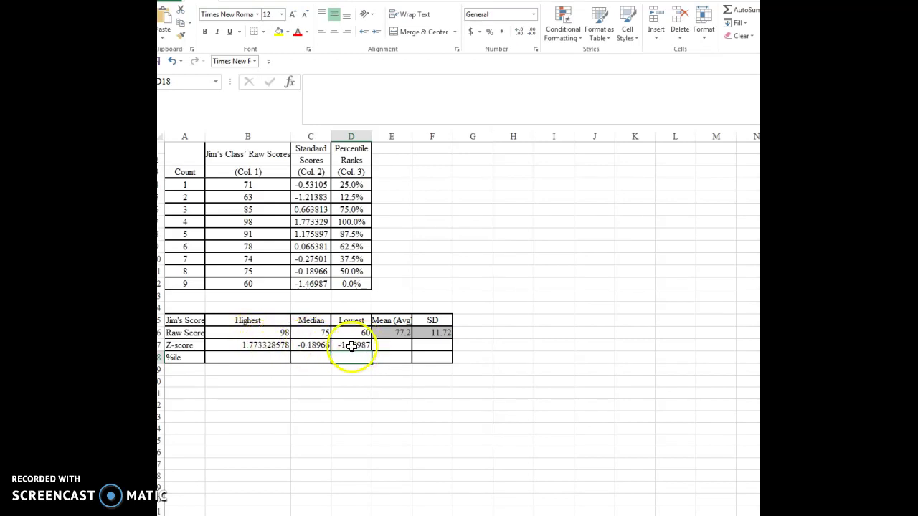
Step: Calculate the mean Z-score in E17 with the AVERAGE function over the standard scores in C4:C12
{"action": "left_click", "coordinate": [398, 345]}
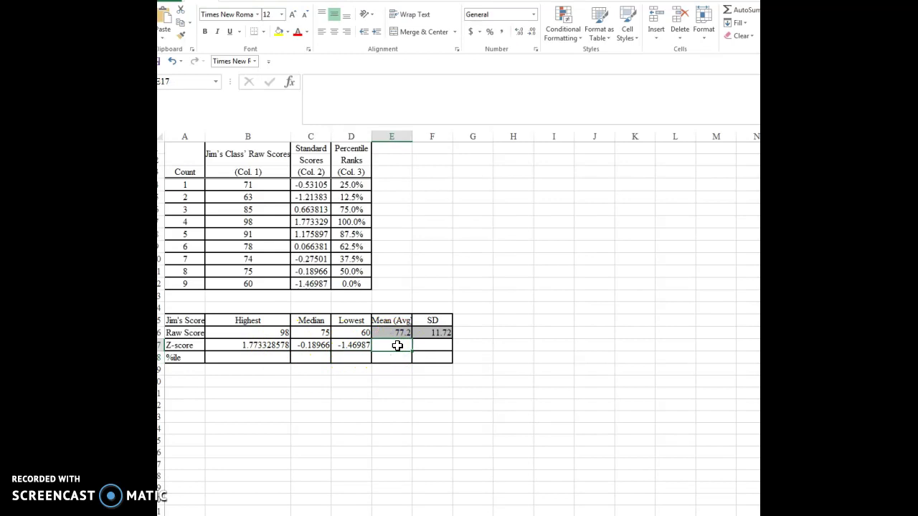
{"action": "type", "text": "=av"}
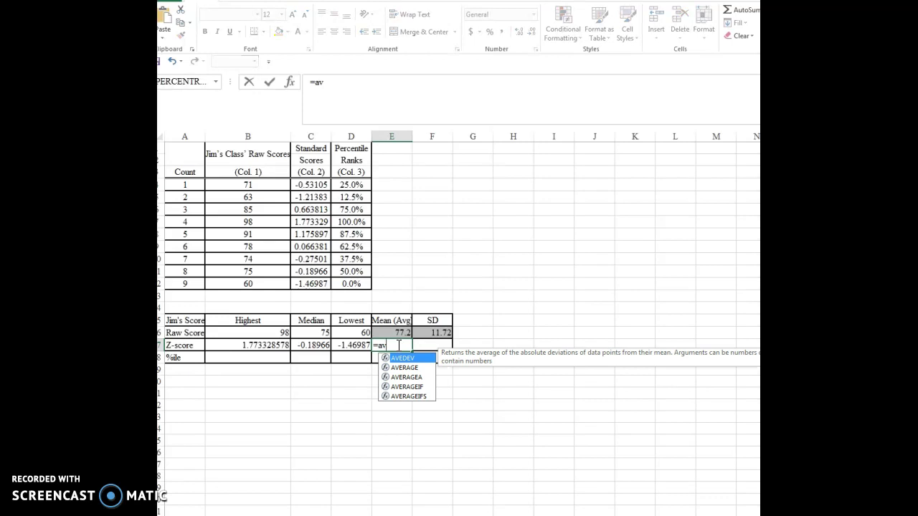
{"action": "left_click", "coordinate": [406, 368]}
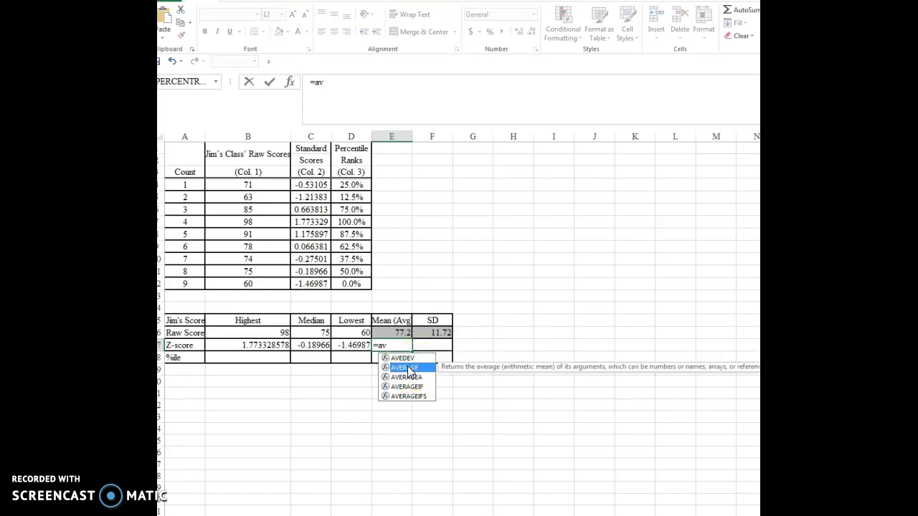
{"action": "double_click", "coordinate": [406, 367]}
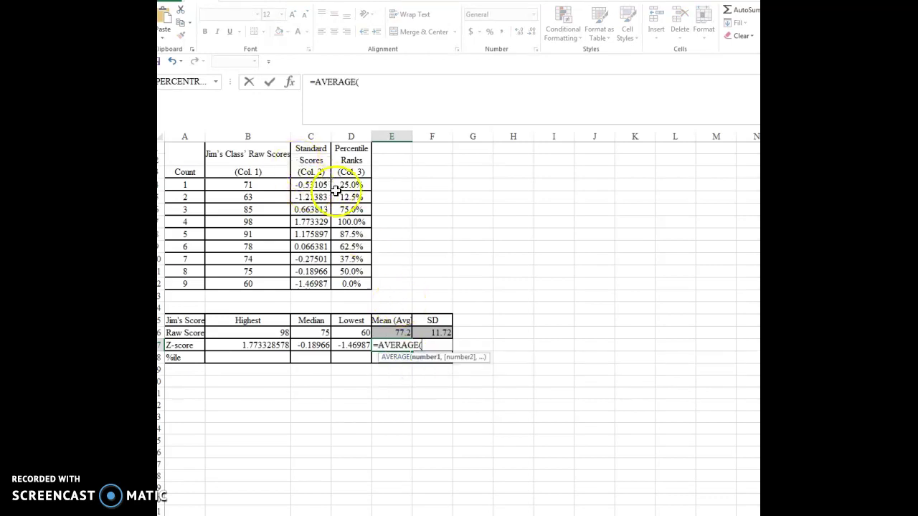
{"action": "left_click_drag", "start_coordinate": [309, 185], "coordinate": [308, 283]}
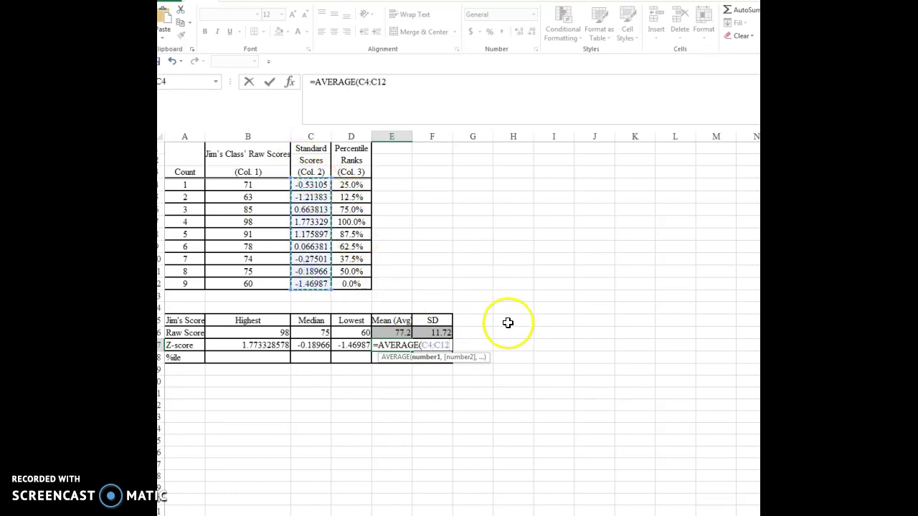
{"action": "key", "text": "Return"}
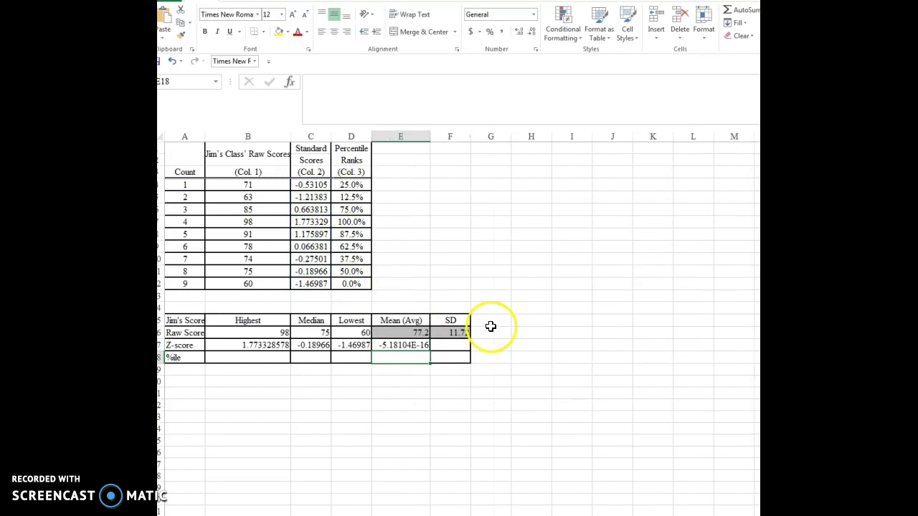
Step: Format the mean Z-score in E17 as Number with two decimal places
{"action": "left_click", "coordinate": [410, 345]}
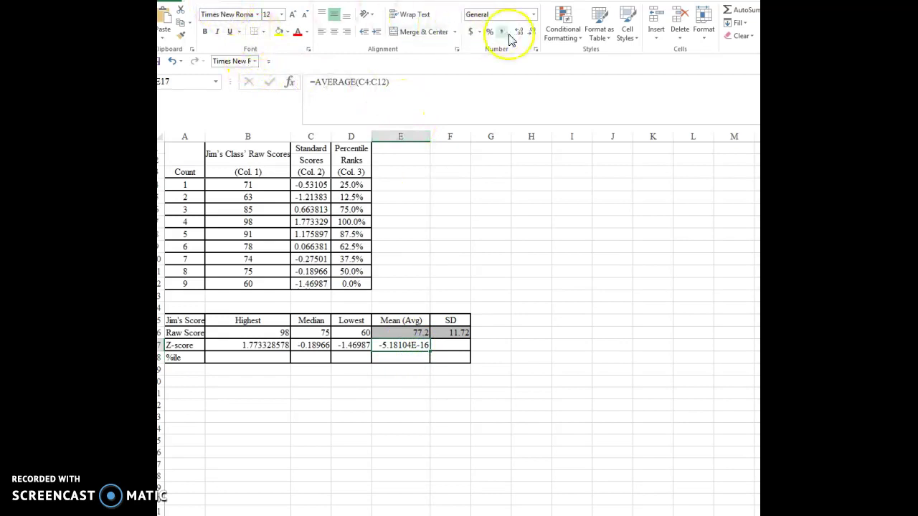
{"action": "left_click", "coordinate": [533, 14]}
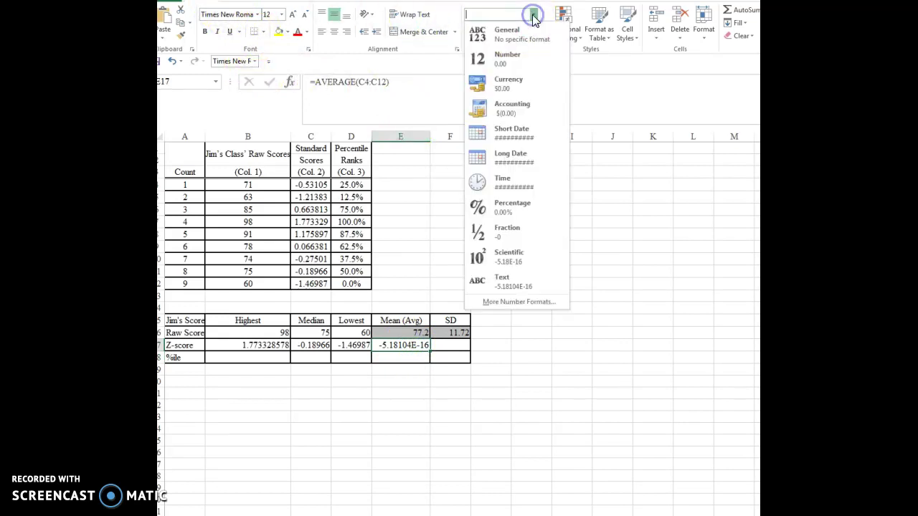
{"action": "left_click", "coordinate": [510, 60]}
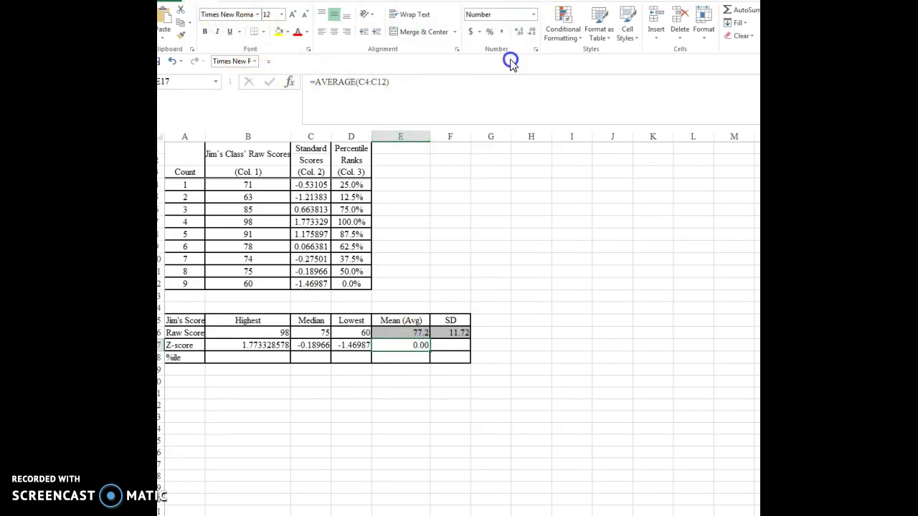
{"action": "left_click", "coordinate": [415, 392]}
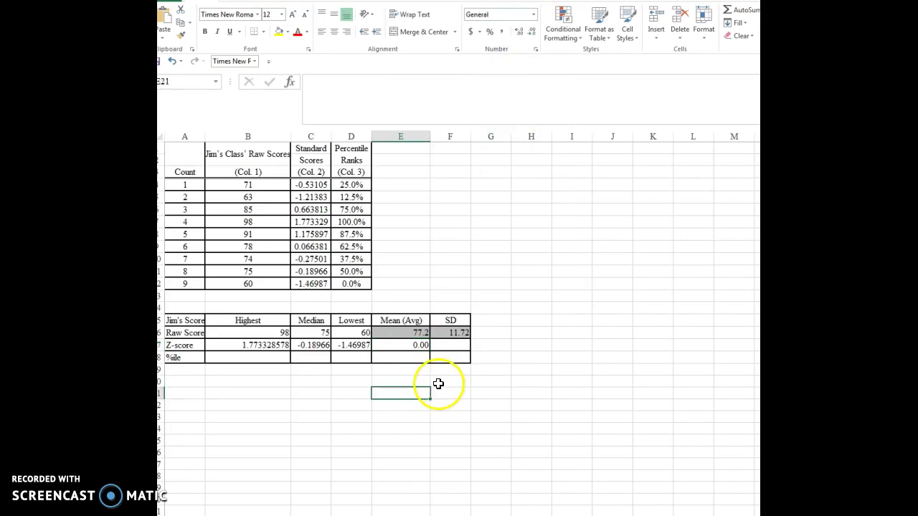
Step: Try to calculate the Z-scores' standard deviation in F17 with the STDEV.P function over C4:C120
{"action": "left_click", "coordinate": [457, 346]}
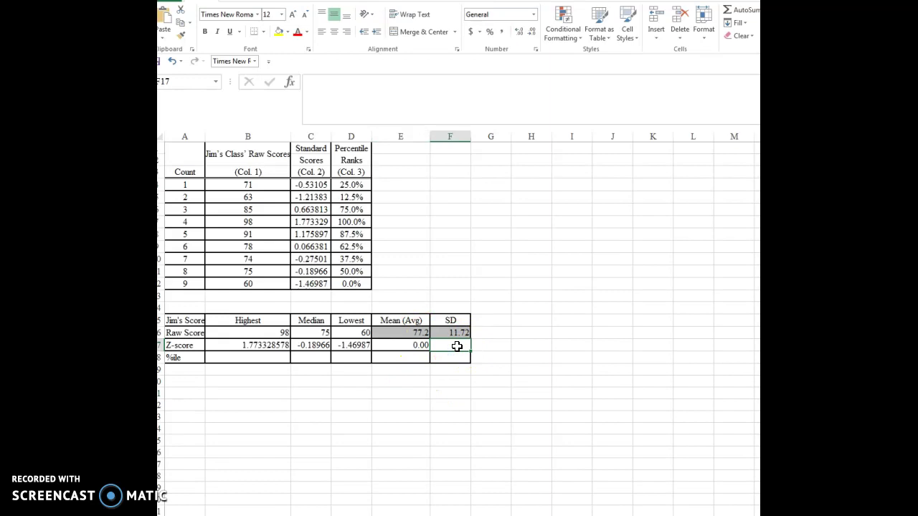
{"action": "type", "text": "="}
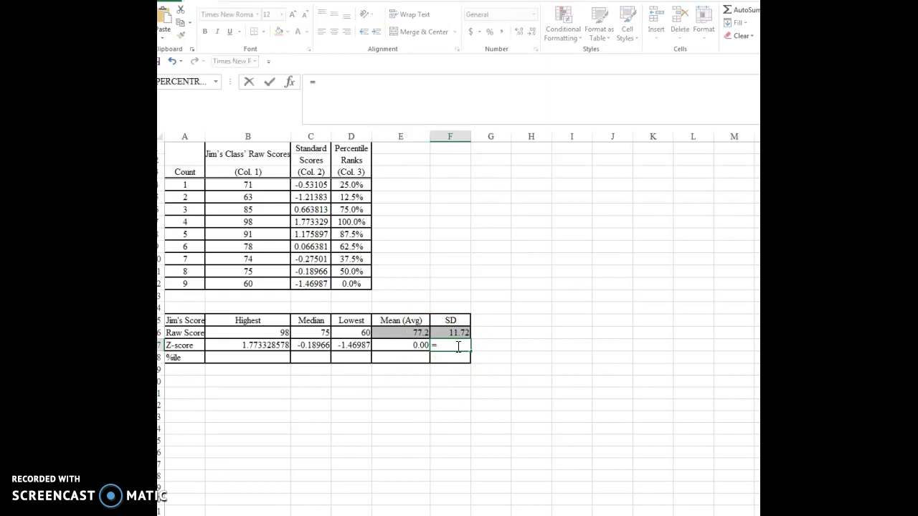
{"action": "type", "text": "std"}
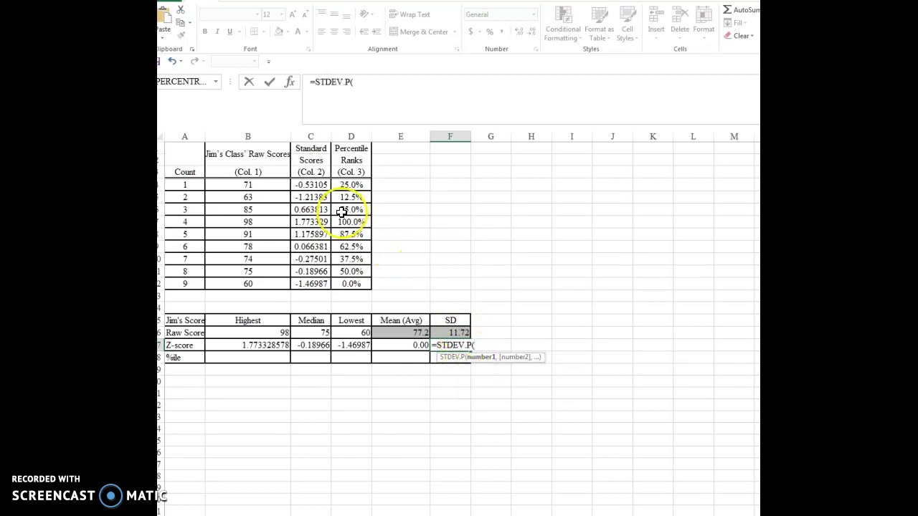
{"action": "left_click_drag", "start_coordinate": [318, 181], "coordinate": [312, 278]}
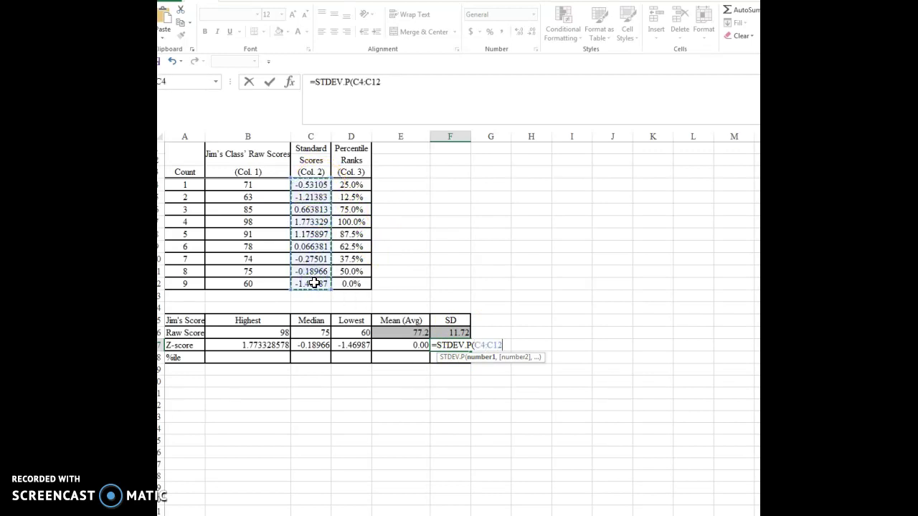
{"action": "type", "text": "0"}
{"action": "key", "text": "Return"}
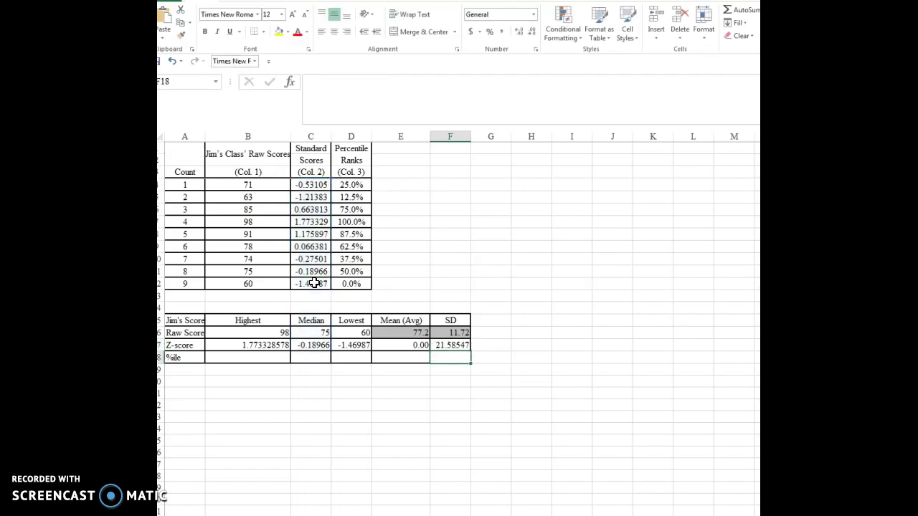
Step: Replace the formula in F17 with the STDEV.P function over the standard scores in C4:C12
{"action": "left_click", "coordinate": [453, 345]}
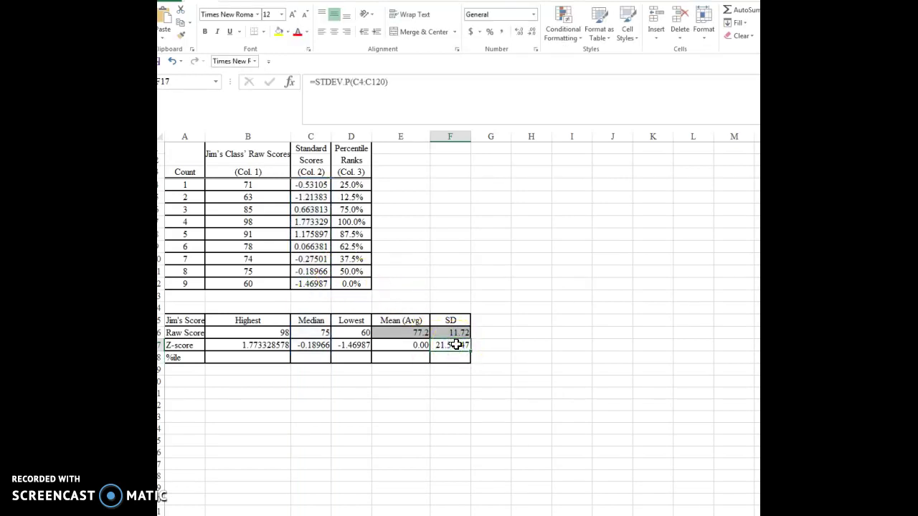
{"action": "type", "text": "=std"}
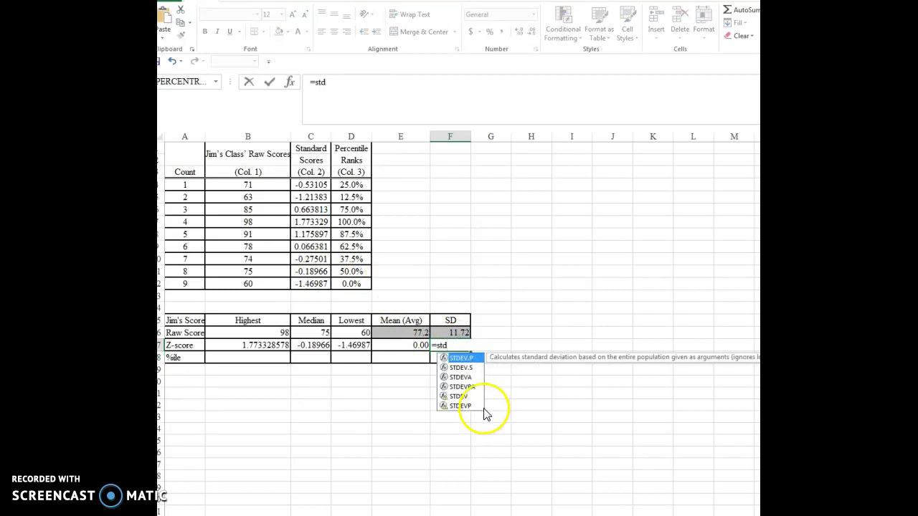
{"action": "double_click", "coordinate": [470, 359]}
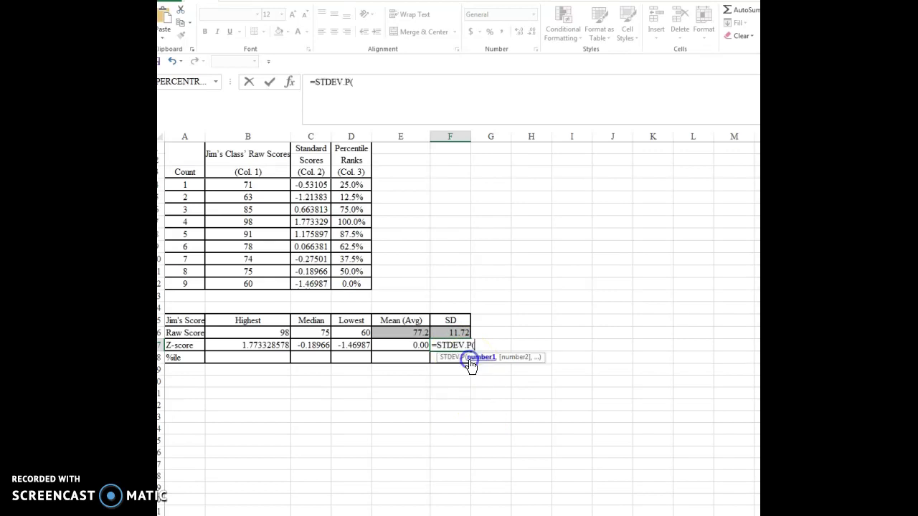
{"action": "left_click", "coordinate": [309, 185]}
{"action": "left_click_drag", "start_coordinate": [310, 185], "coordinate": [326, 284]}
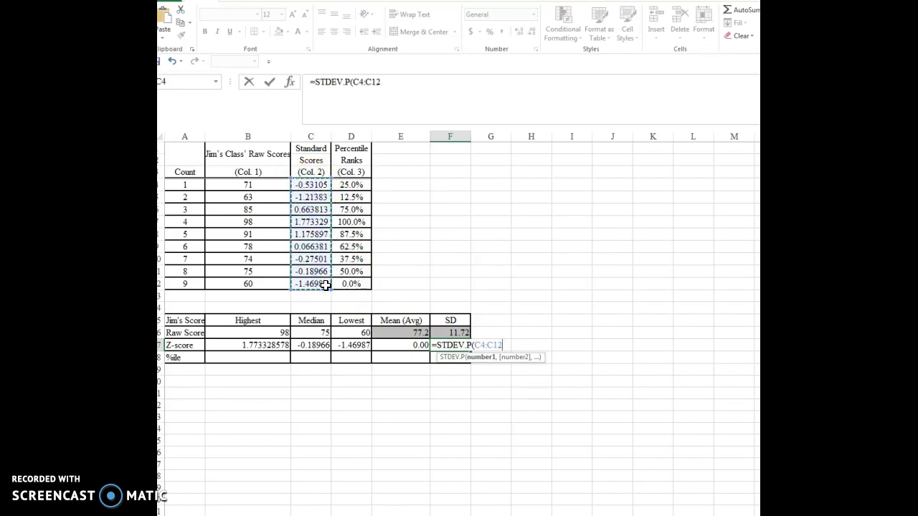
{"action": "key", "text": "Return"}
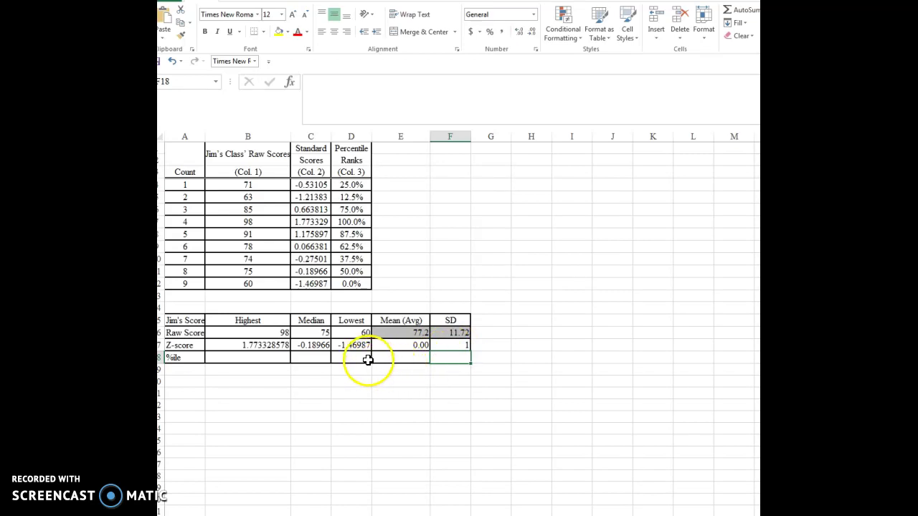
Step: Select the highest percentile cell, B18, in the summary table
{"action": "left_click", "coordinate": [259, 356]}
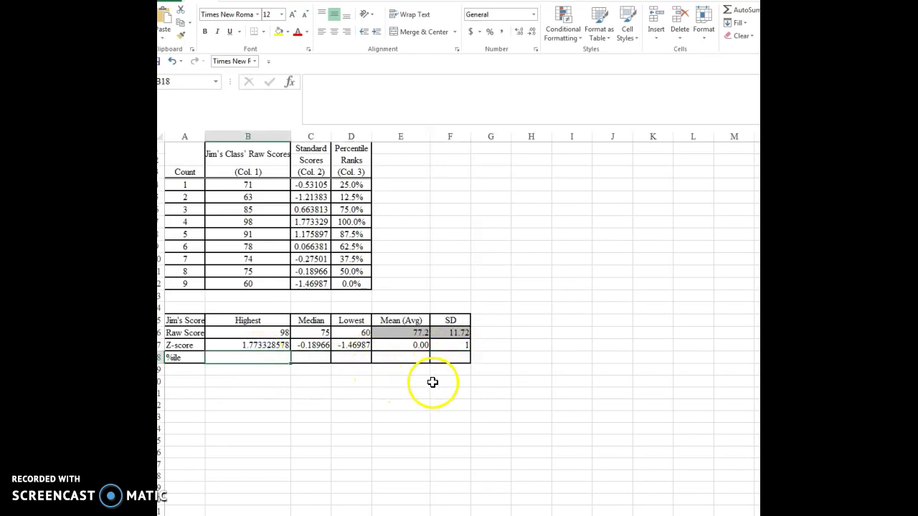